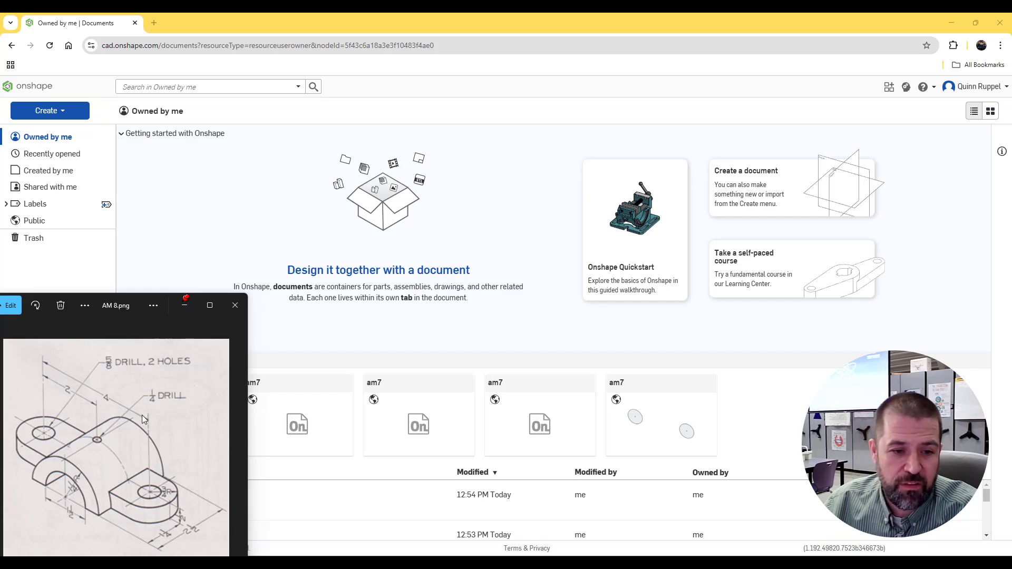
Step: Create a new public document named am8
{"action": "left_click", "coordinate": [41, 113]}
{"action": "left_click", "coordinate": [42, 129]}
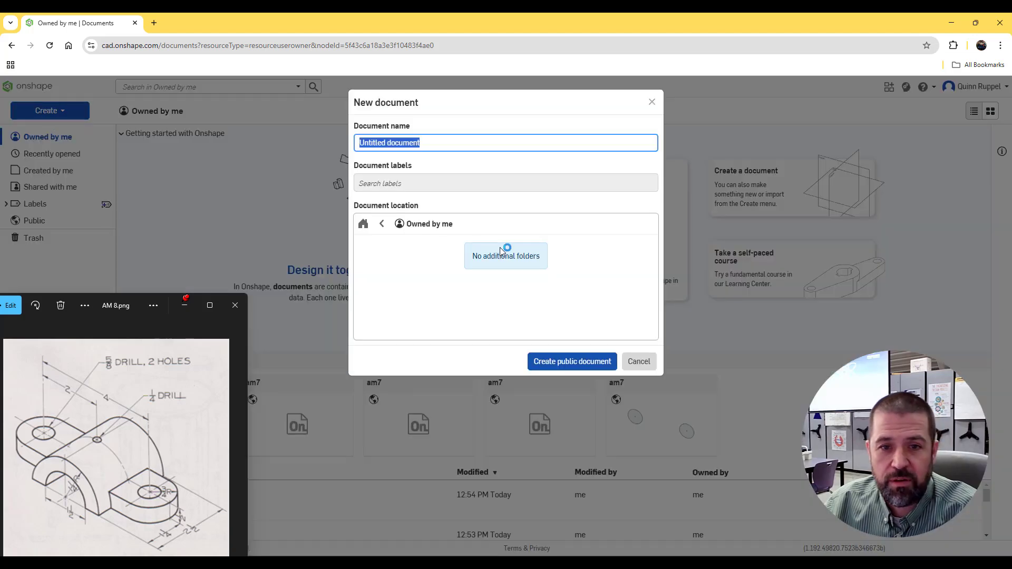
{"action": "type", "text": "am"}
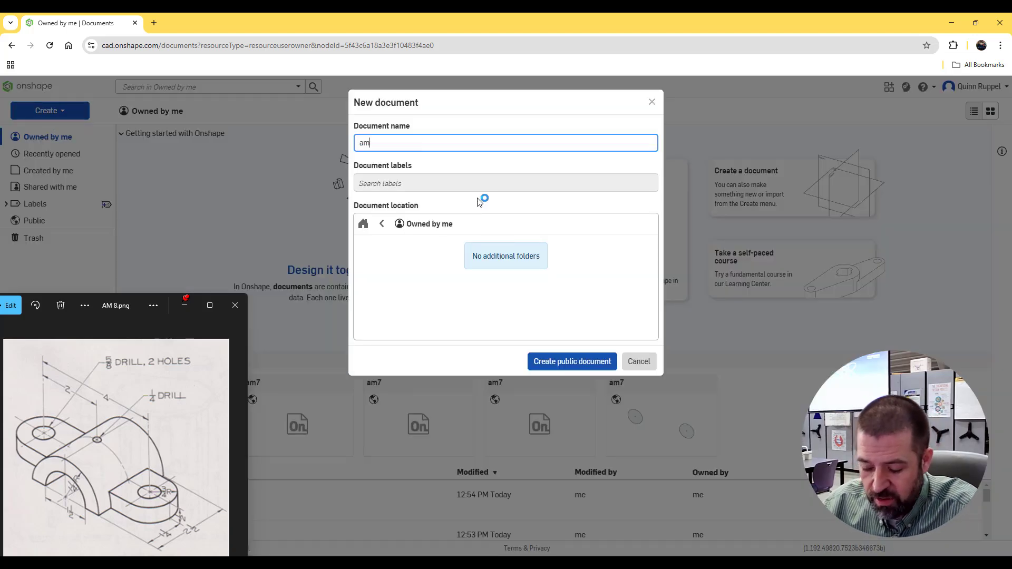
{"action": "type", "text": "8"}
{"action": "left_click", "coordinate": [574, 359]}
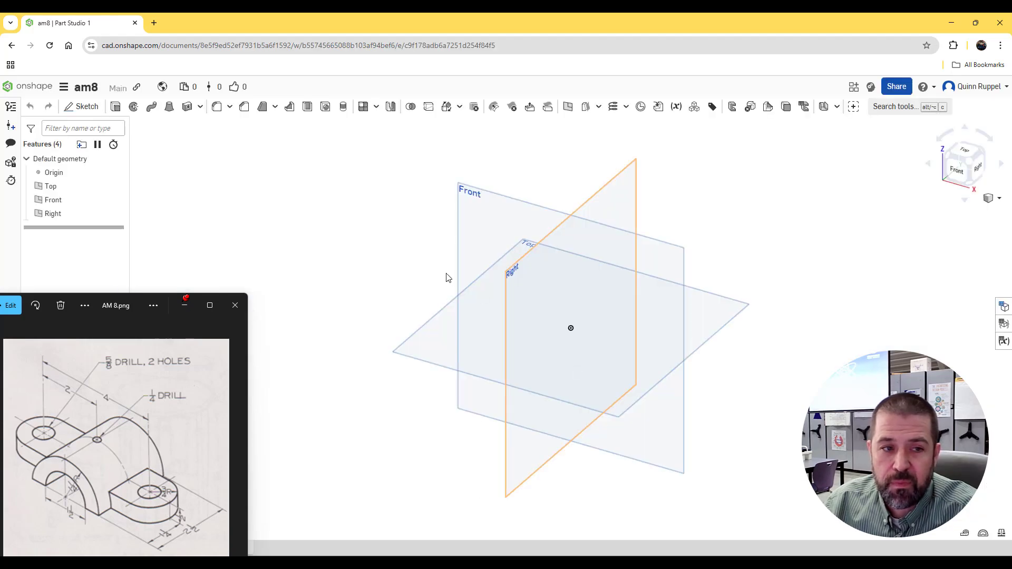
Step: Start a sketch on the Front plane and hide the Top, Front and Right planes
{"action": "left_click", "coordinate": [82, 106]}
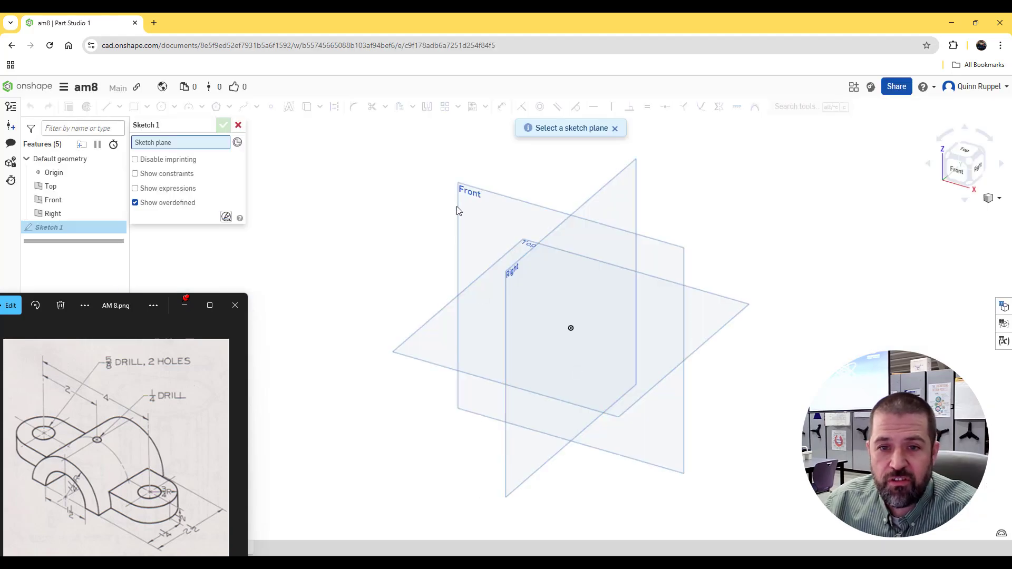
{"action": "left_click", "coordinate": [485, 218]}
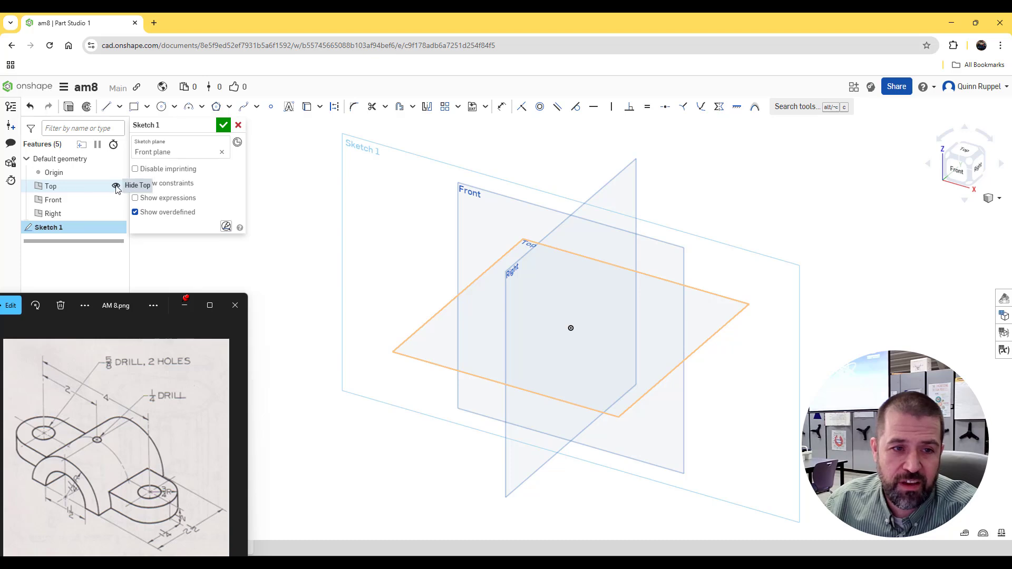
{"action": "left_click", "coordinate": [116, 186]}
{"action": "left_click", "coordinate": [116, 200]}
{"action": "left_click", "coordinate": [116, 213]}
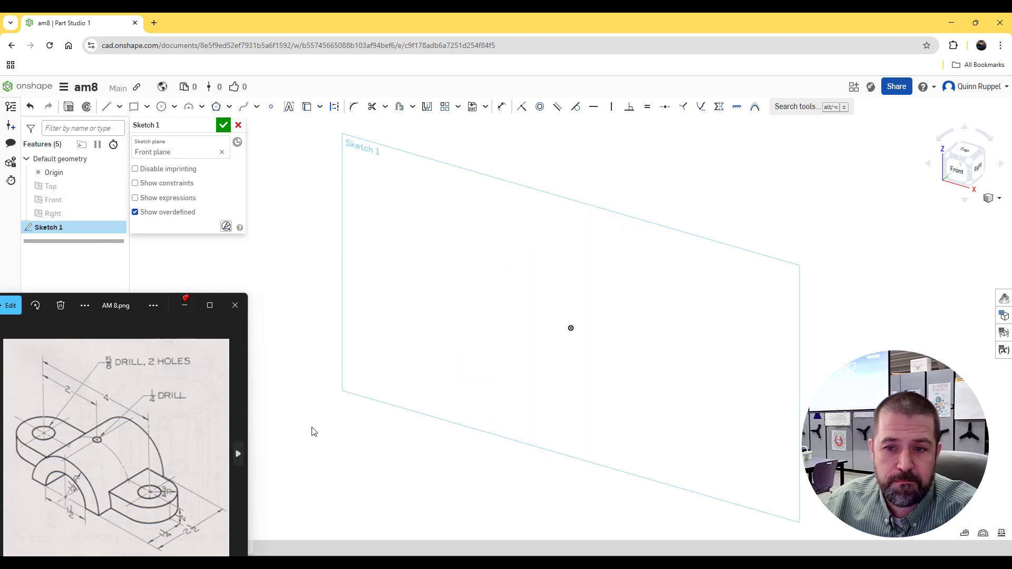
{"action": "key", "text": "n"}
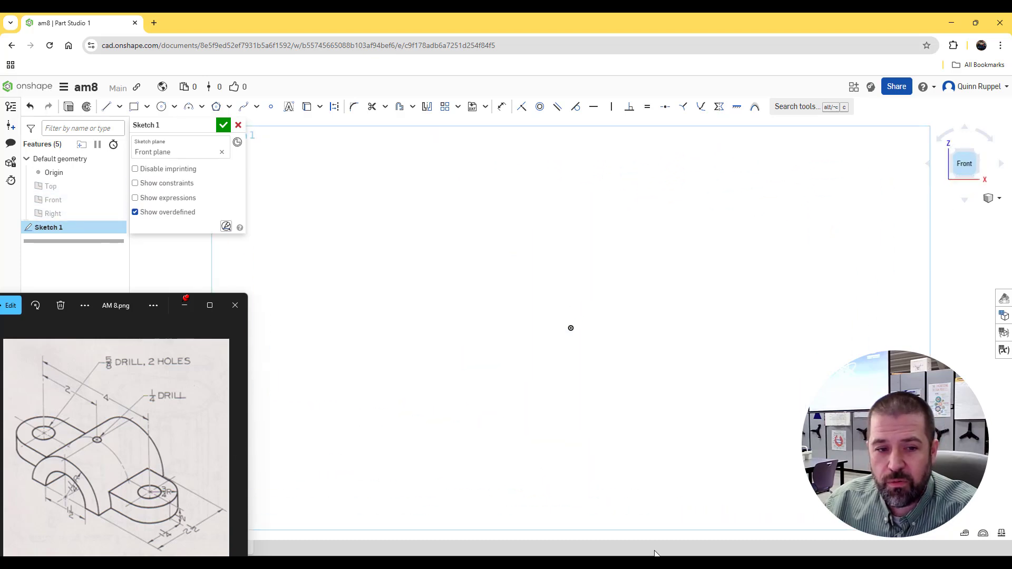
Step: Sketch a circle centred on the origin with a diameter of 5/8 in
{"action": "left_click", "coordinate": [161, 106]}
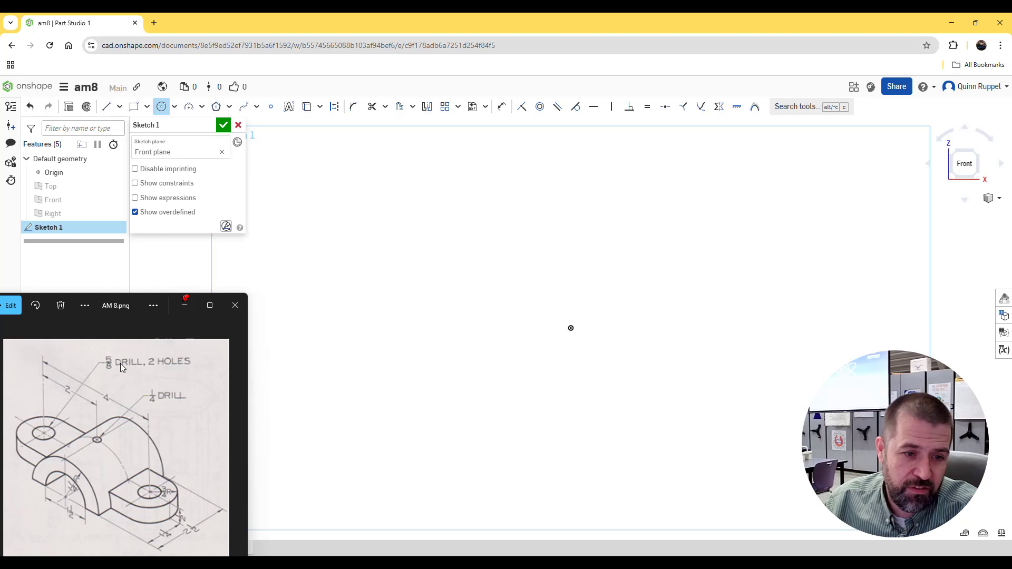
{"action": "left_click", "coordinate": [571, 329]}
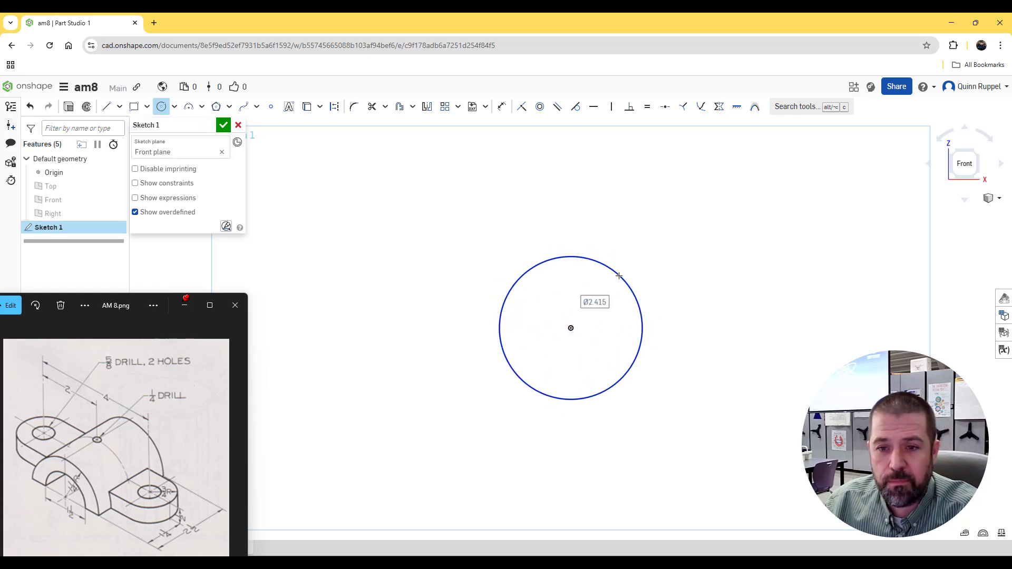
{"action": "left_click", "coordinate": [620, 276]}
{"action": "type", "text": "5/8"}
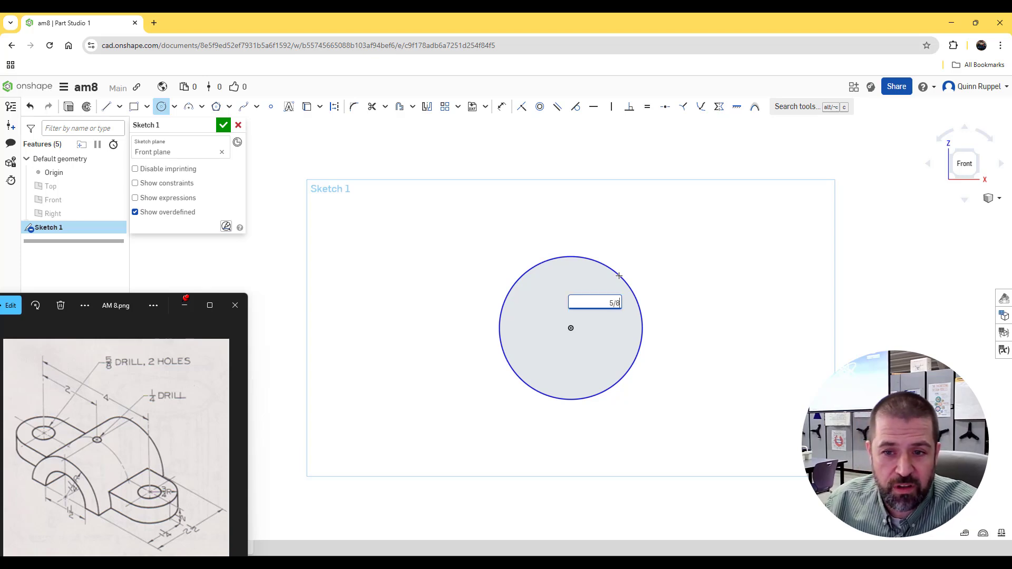
{"action": "key", "text": "Return"}
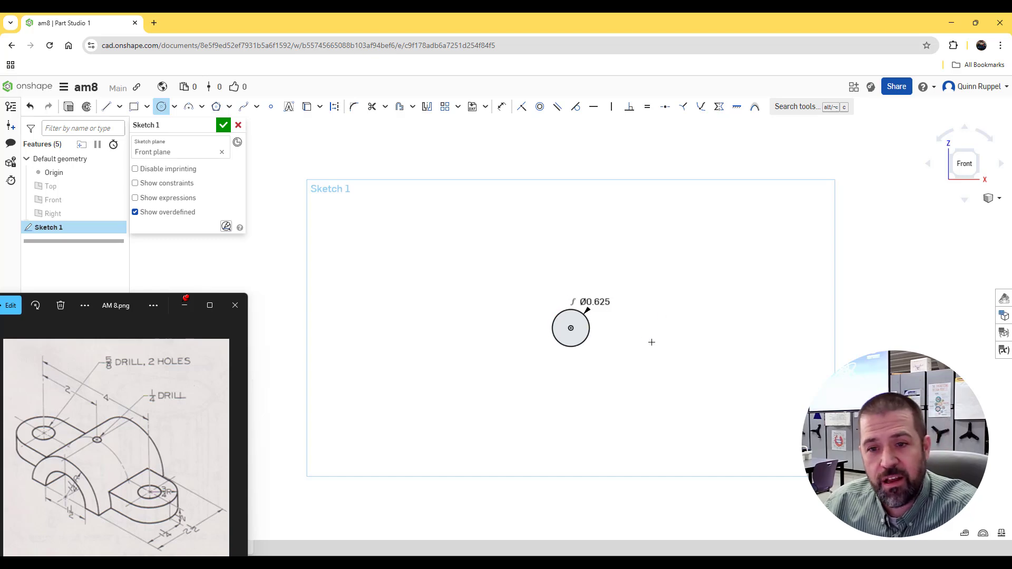
Step: Sketch a second circle of 5/8 in diameter level with the first, about 2.3 in to its right
{"action": "middle_click_drag", "start_coordinate": [652, 343], "coordinate": [507, 350]}
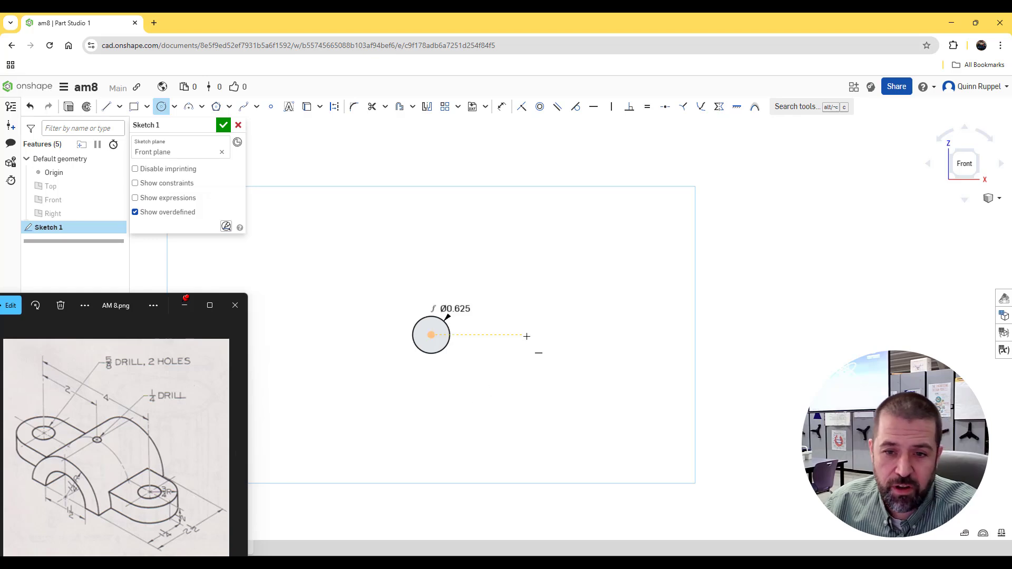
{"action": "left_click", "coordinate": [569, 335]}
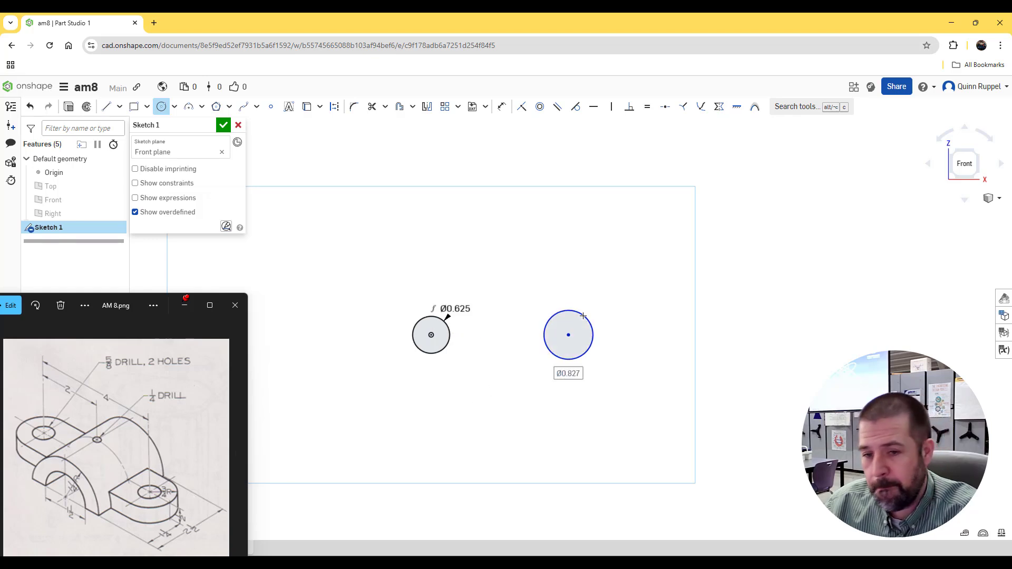
{"action": "type", "text": "5/8"}
{"action": "key", "text": "Return"}
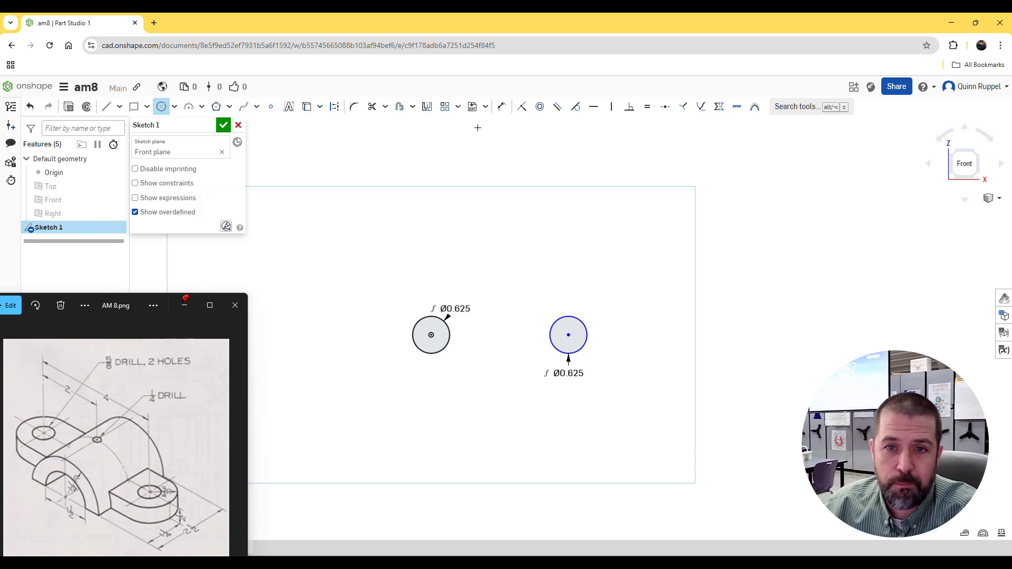
Step: Dimension the horizontal distance between the two circle centres as 4 in
{"action": "left_click", "coordinate": [502, 107]}
{"action": "left_click", "coordinate": [431, 335]}
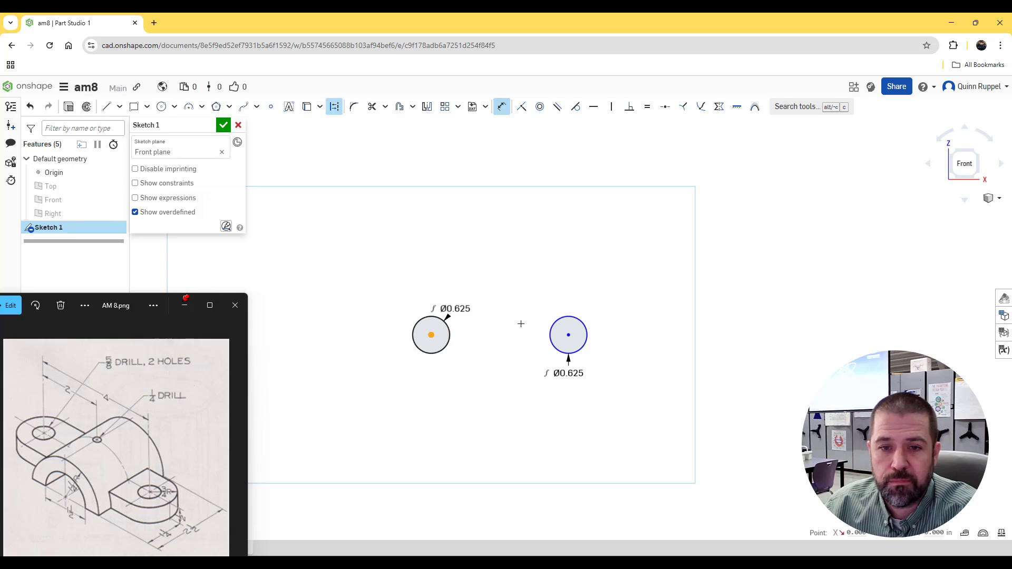
{"action": "left_click", "coordinate": [569, 336]}
{"action": "left_click", "coordinate": [507, 290]}
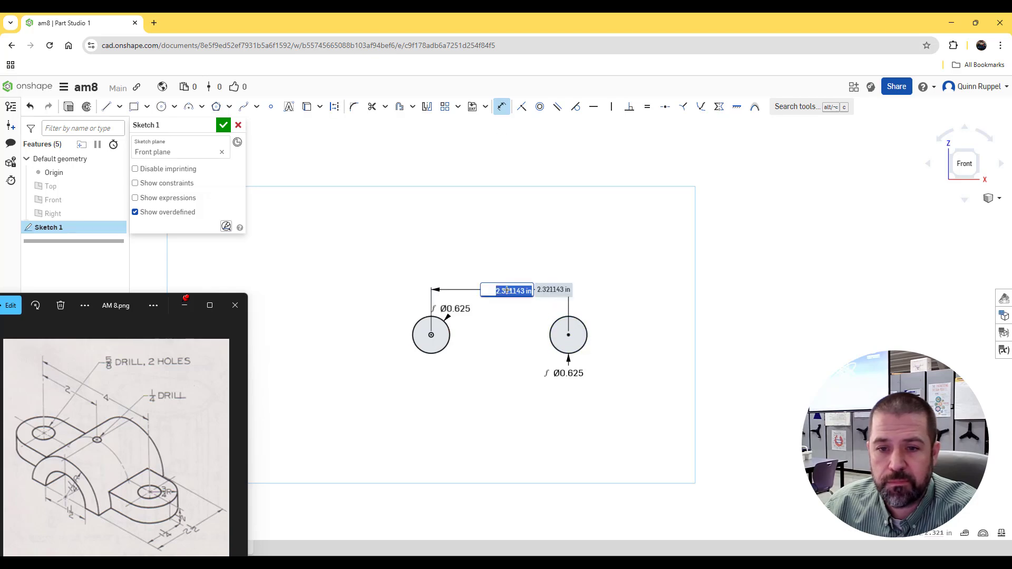
{"action": "type", "text": "4"}
{"action": "key", "text": "Return"}
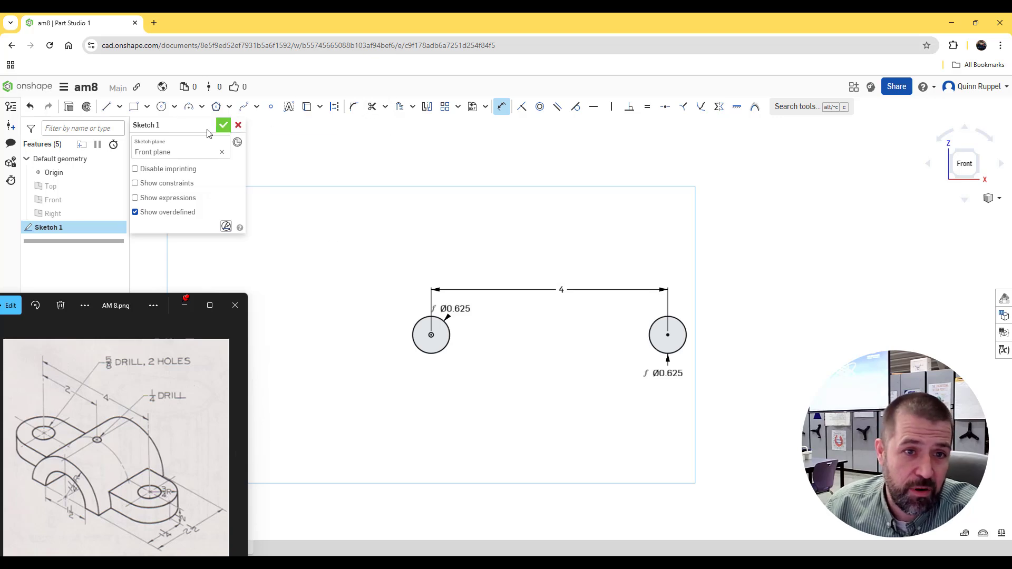
Step: Sketch a concentric circle of 1.5 in diameter around each of the two small circles
{"action": "left_click", "coordinate": [162, 108]}
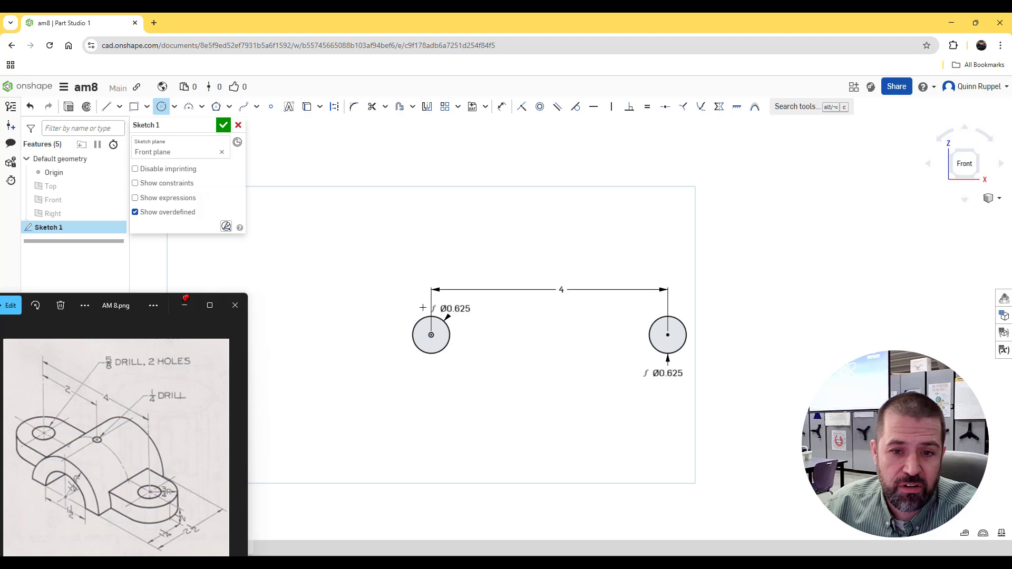
{"action": "left_click", "coordinate": [430, 335]}
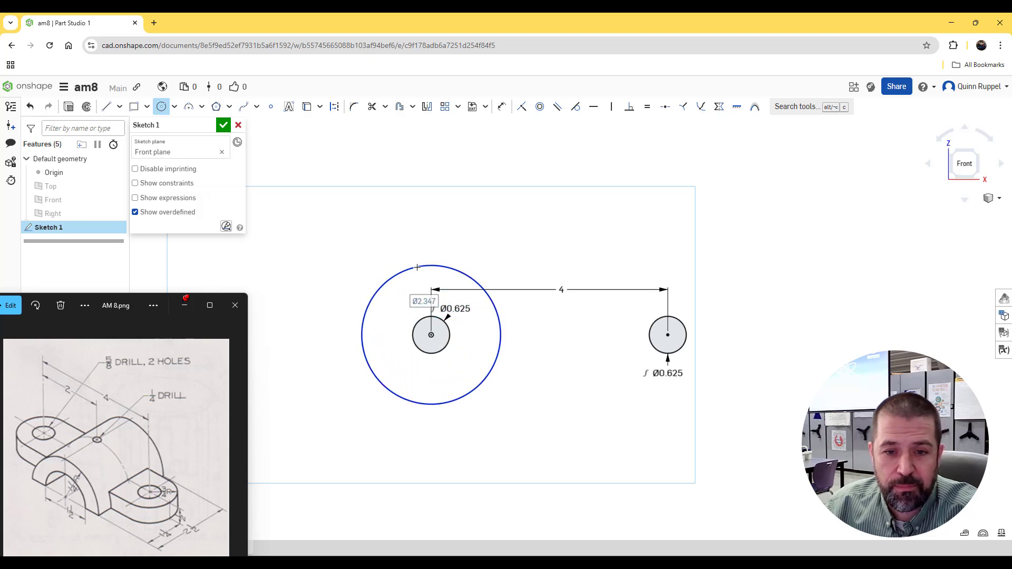
{"action": "type", "text": "1.5"}
{"action": "key", "text": "Return"}
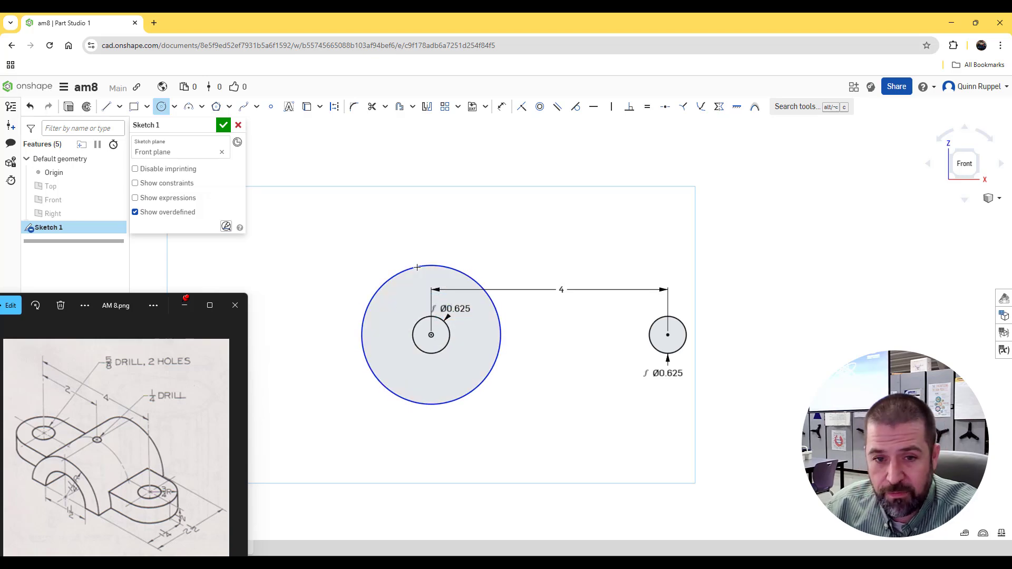
{"action": "left_click", "coordinate": [667, 335]}
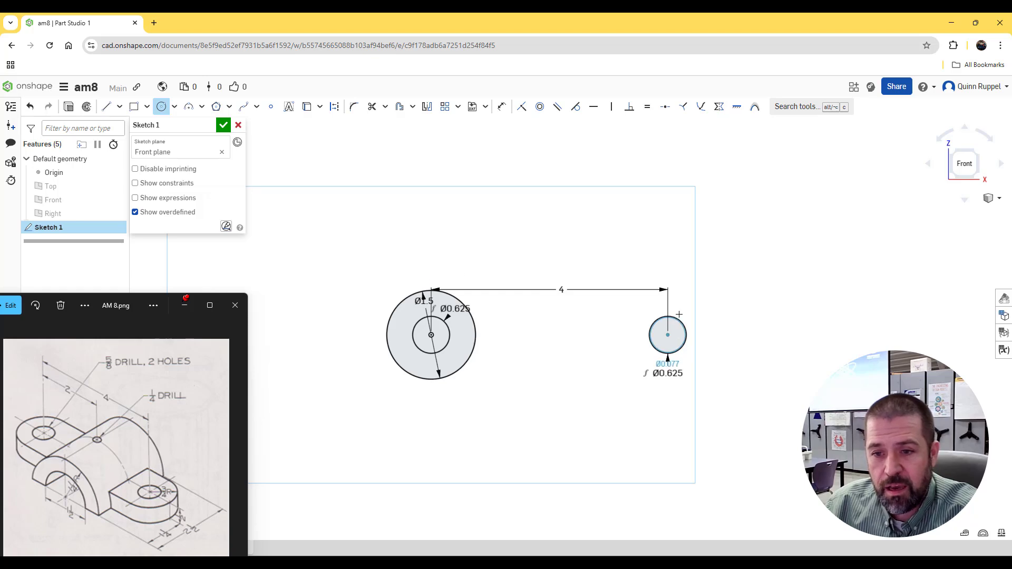
{"action": "left_click", "coordinate": [681, 275]}
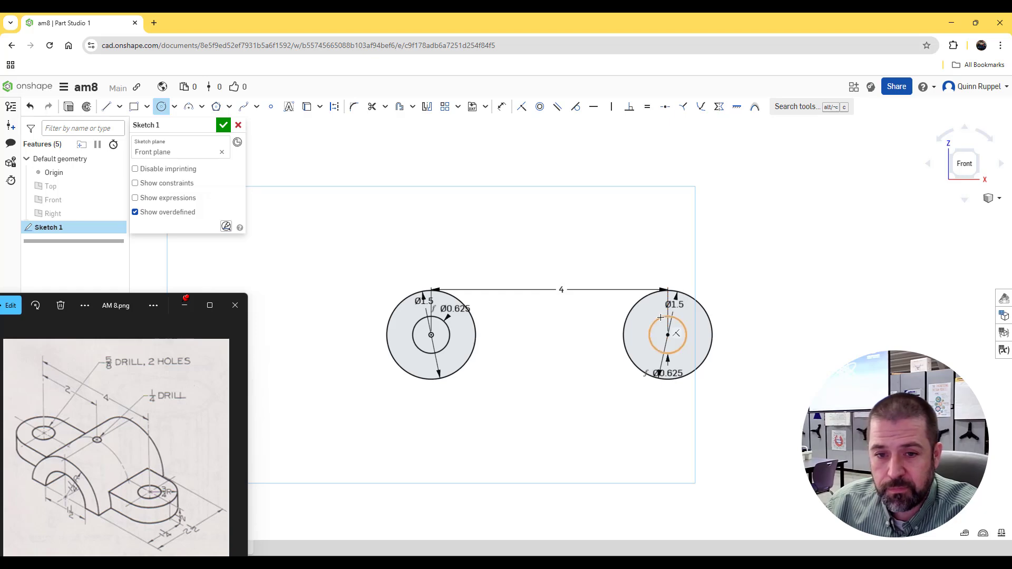
Step: Join the tops and the bottoms of the two 1.5 in circles with horizontal lines and finish the sketch
{"action": "left_click", "coordinate": [107, 110]}
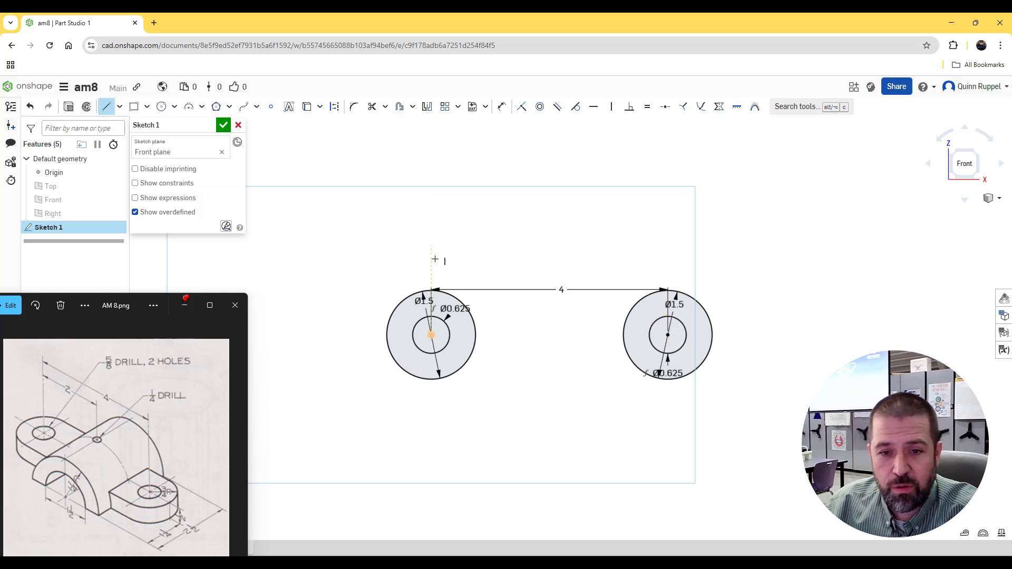
{"action": "left_click", "coordinate": [431, 286]}
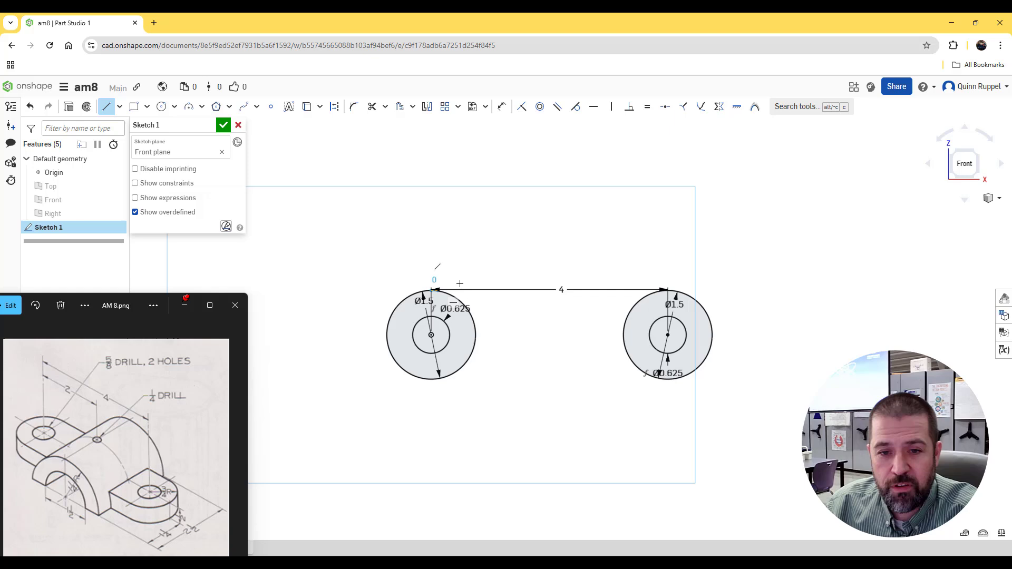
{"action": "left_click", "coordinate": [667, 290]}
{"action": "key", "text": "Escape"}
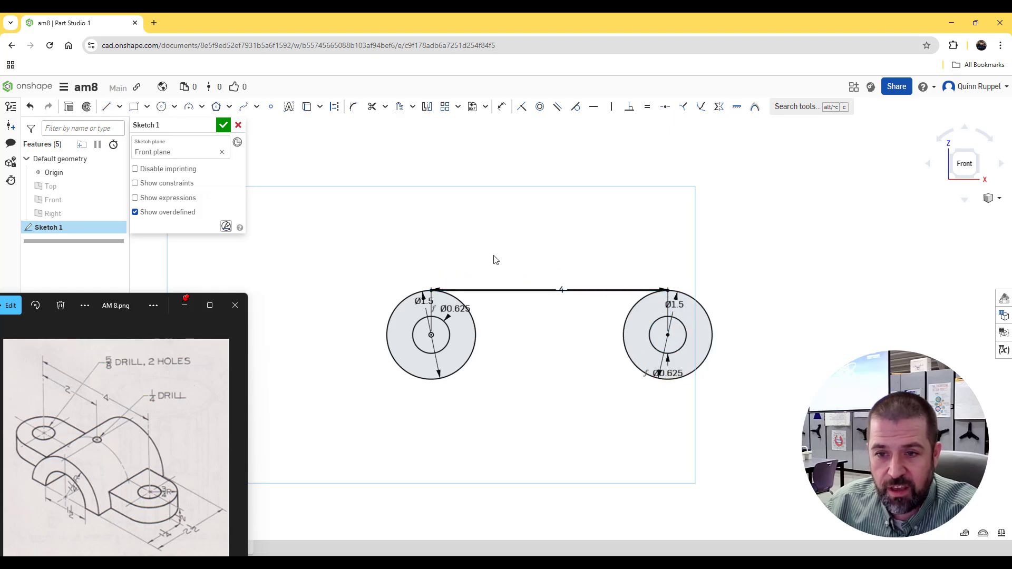
{"action": "left_click", "coordinate": [107, 107]}
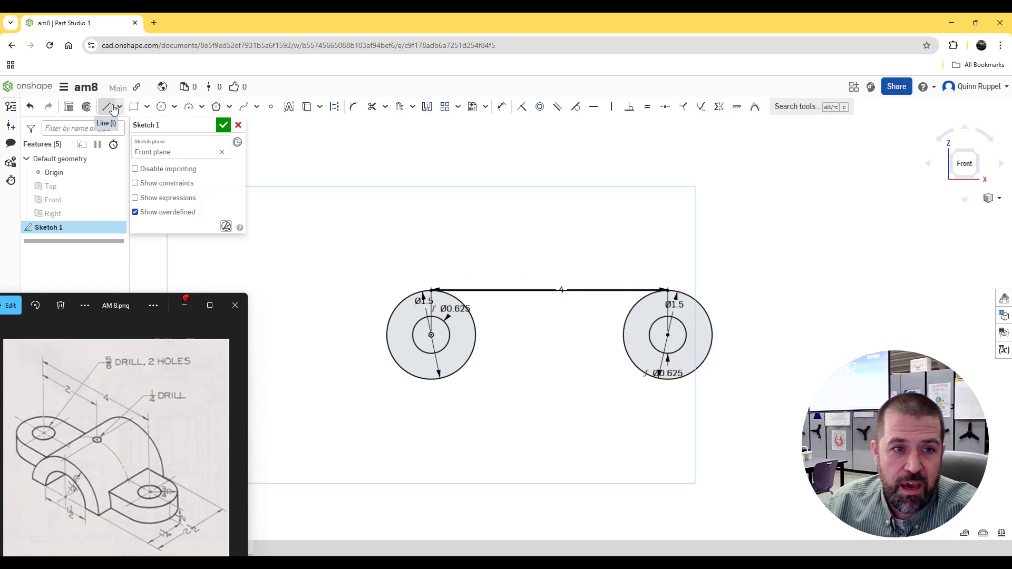
{"action": "left_click", "coordinate": [432, 380]}
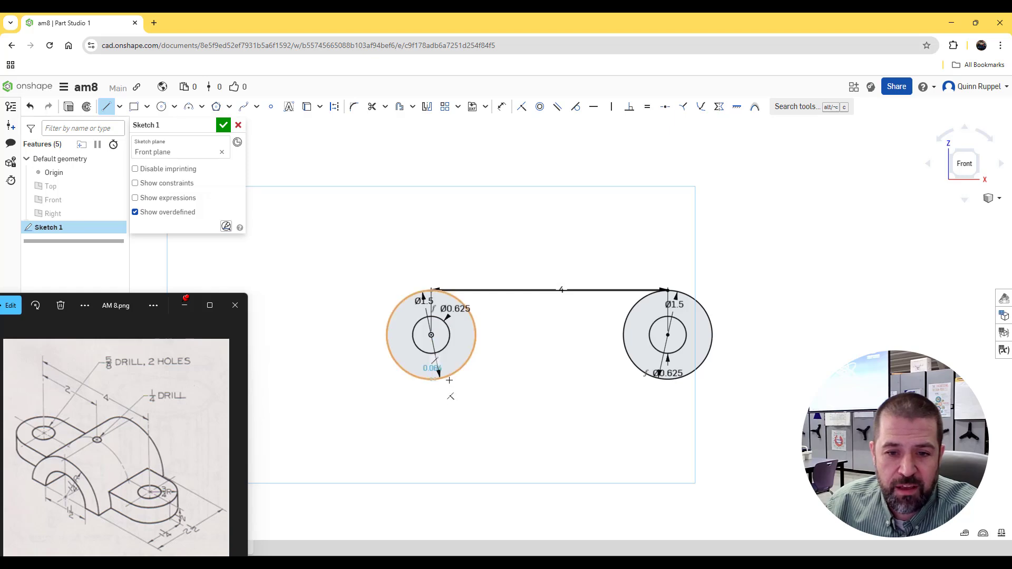
{"action": "left_click", "coordinate": [668, 380]}
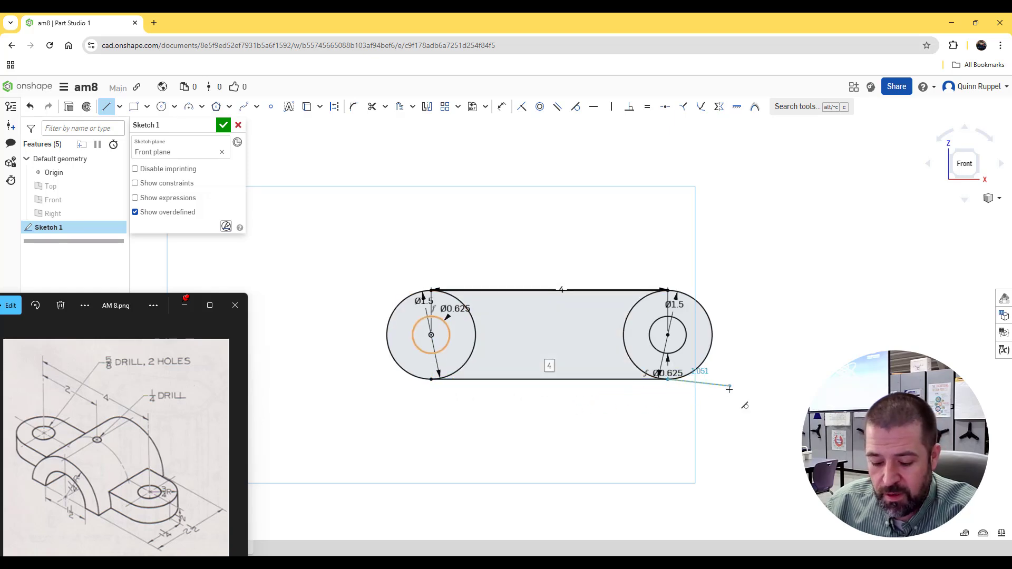
{"action": "key", "text": "Escape"}
{"action": "middle_click_drag", "start_coordinate": [699, 393], "coordinate": [692, 361]}
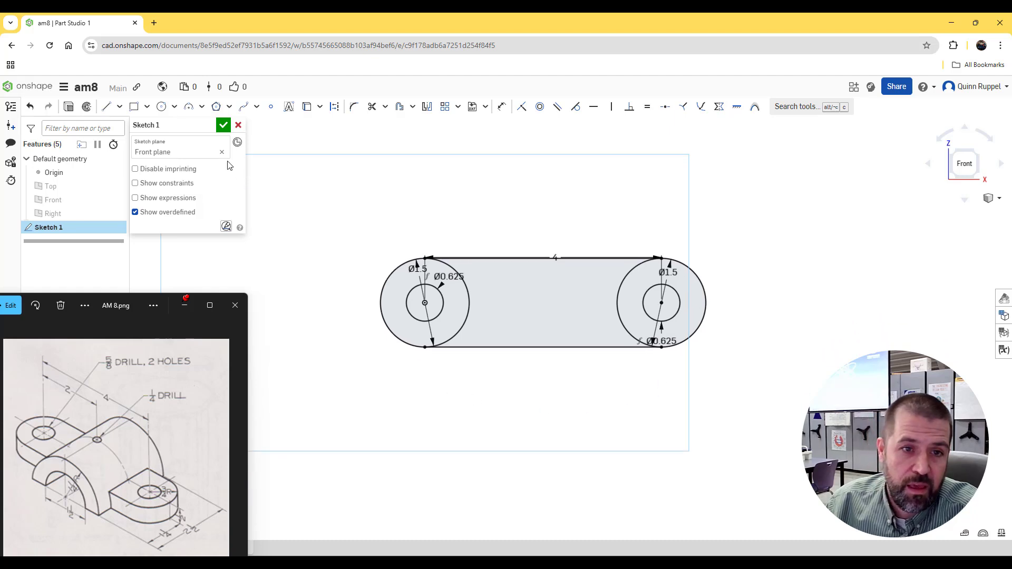
{"action": "left_click", "coordinate": [224, 126]}
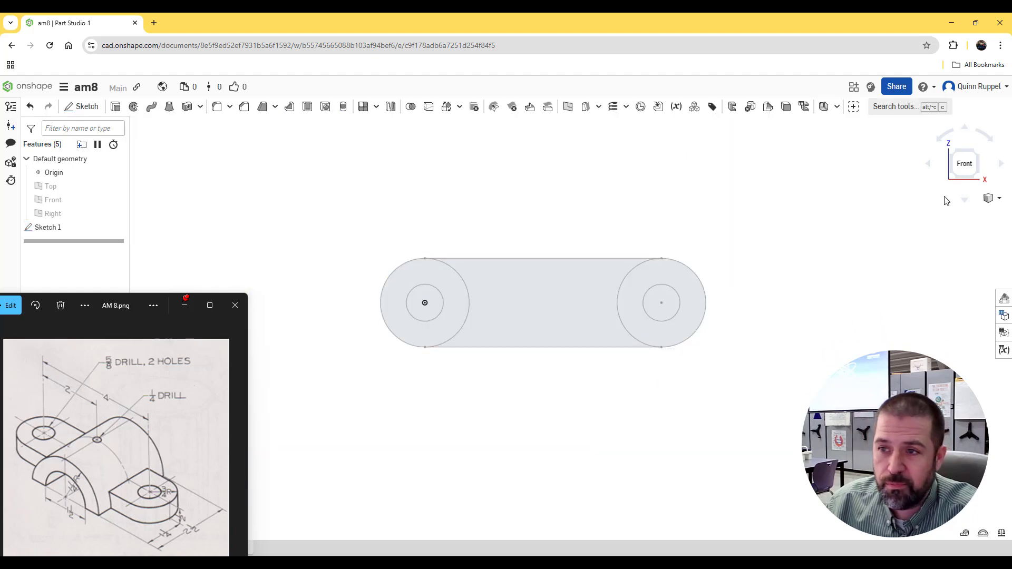
Step: Extrude the base profile 0.5 in as a new solid, including both rounded ends and leaving the two small circles as through holes
{"action": "left_click", "coordinate": [989, 198]}
{"action": "left_click", "coordinate": [972, 212]}
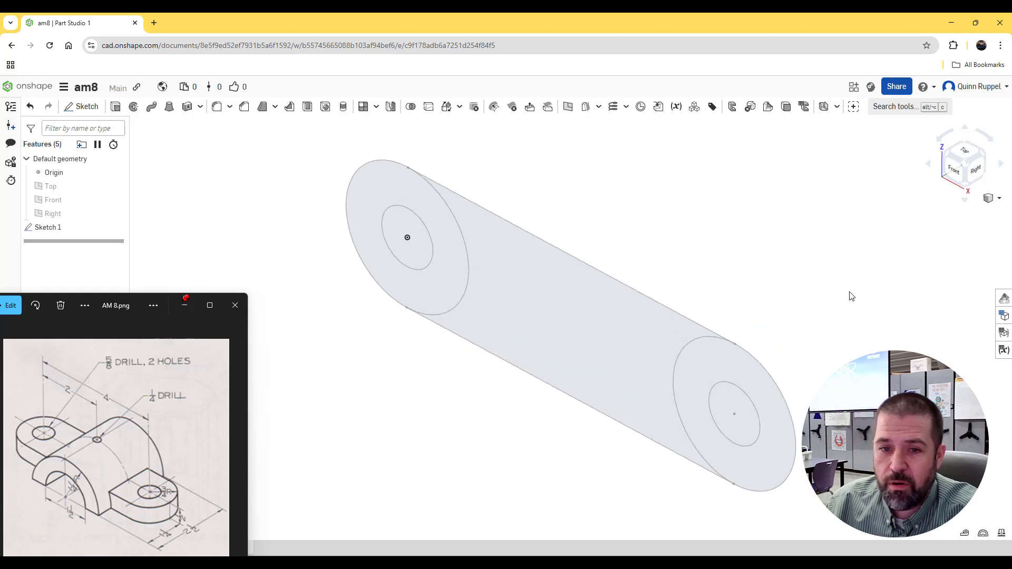
{"action": "left_click", "coordinate": [116, 107]}
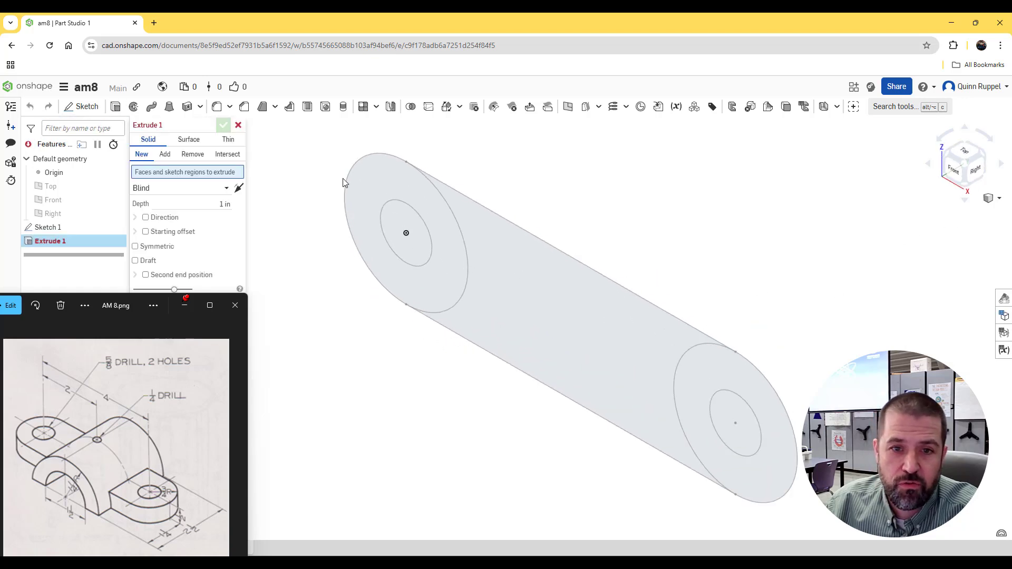
{"action": "left_click", "coordinate": [446, 238]}
{"action": "left_click", "coordinate": [513, 275]}
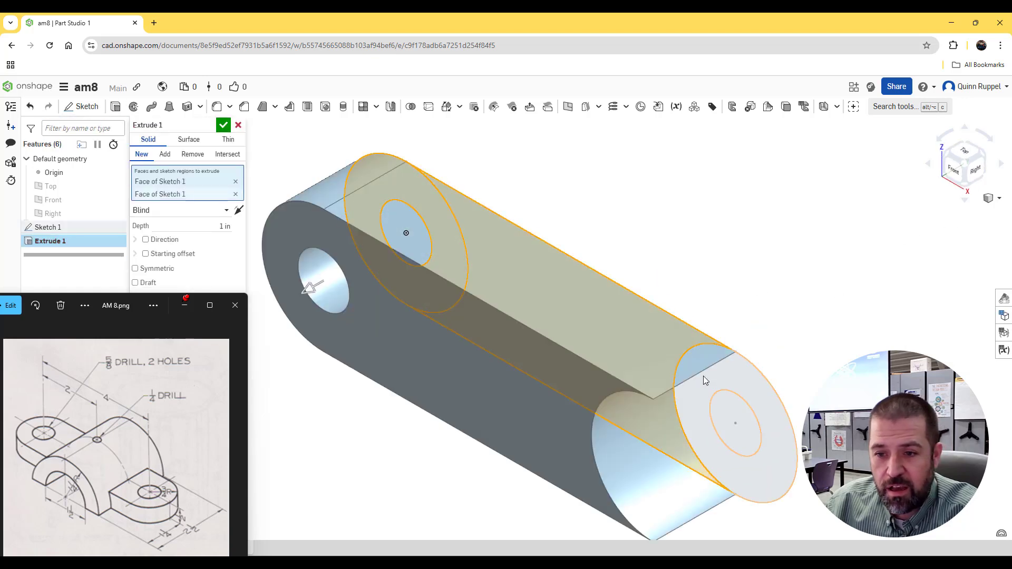
{"action": "left_click", "coordinate": [704, 375]}
{"action": "scroll", "coordinate": [550, 434], "scroll_direction": "down", "scroll_amount": 5}
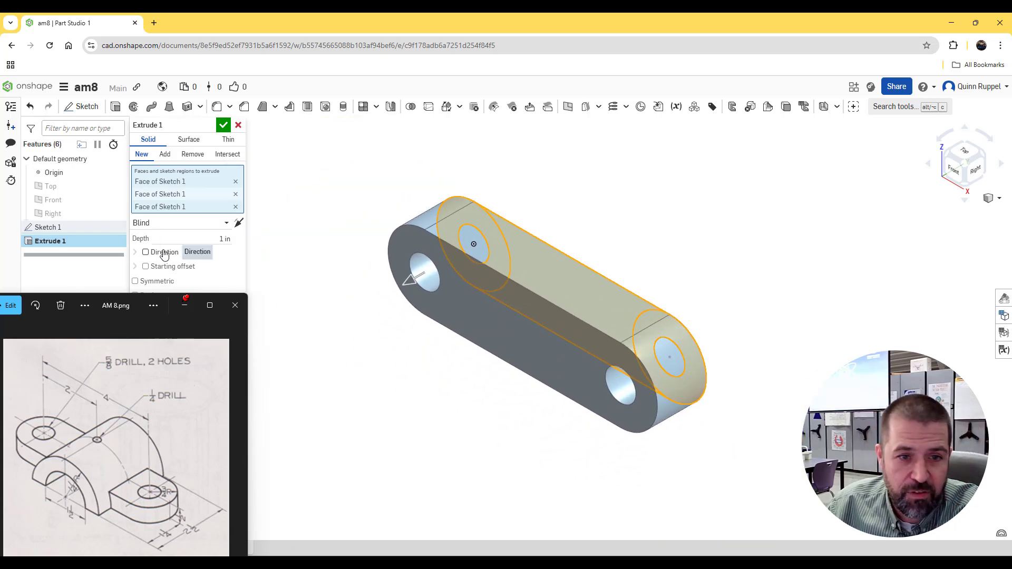
{"action": "left_click", "coordinate": [213, 240]}
{"action": "type", "text": ".2"}
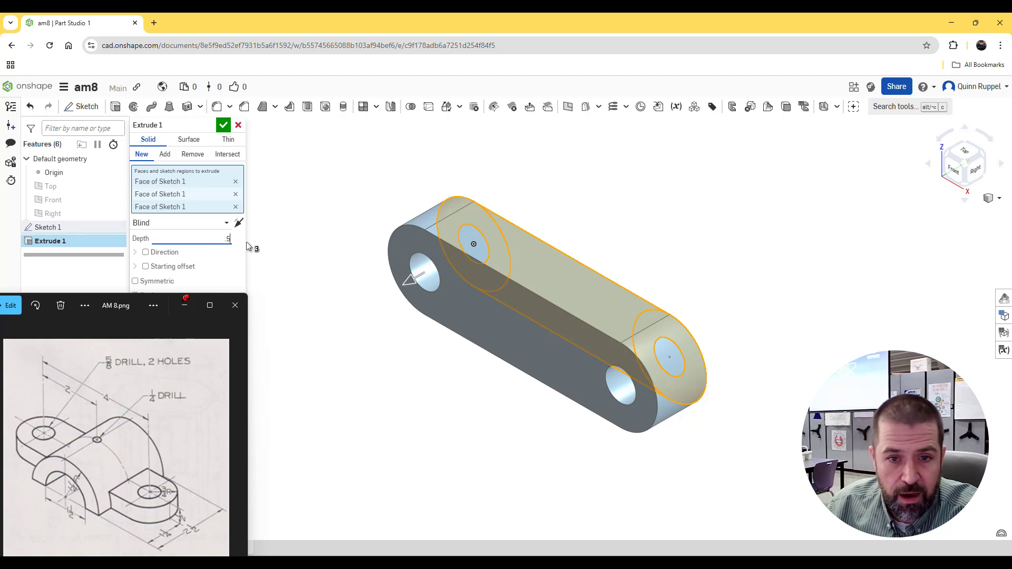
{"action": "key", "text": "Return"}
{"action": "left_click", "coordinate": [221, 127]}
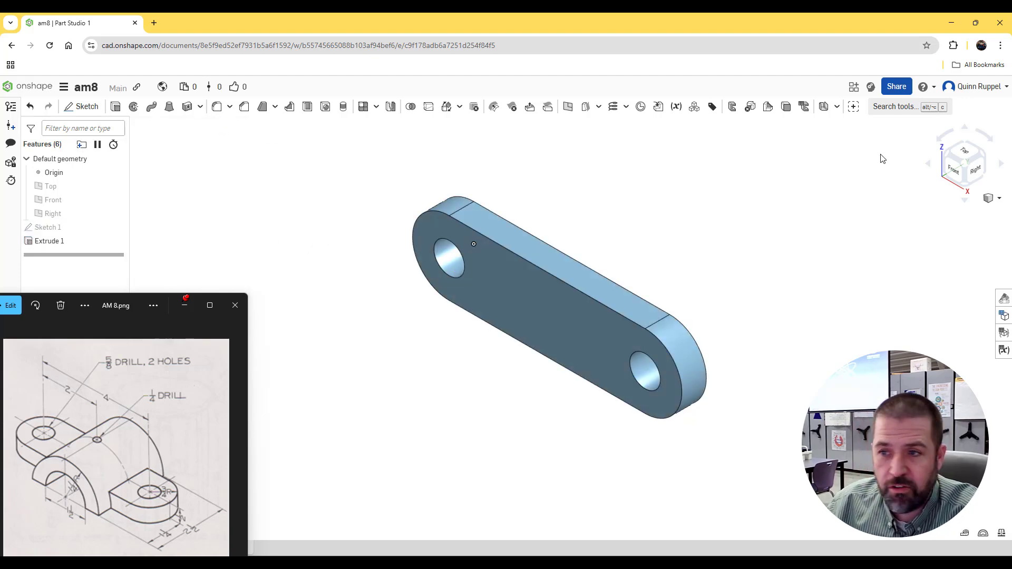
{"action": "left_click_drag", "start_coordinate": [946, 199], "coordinate": [979, 124]}
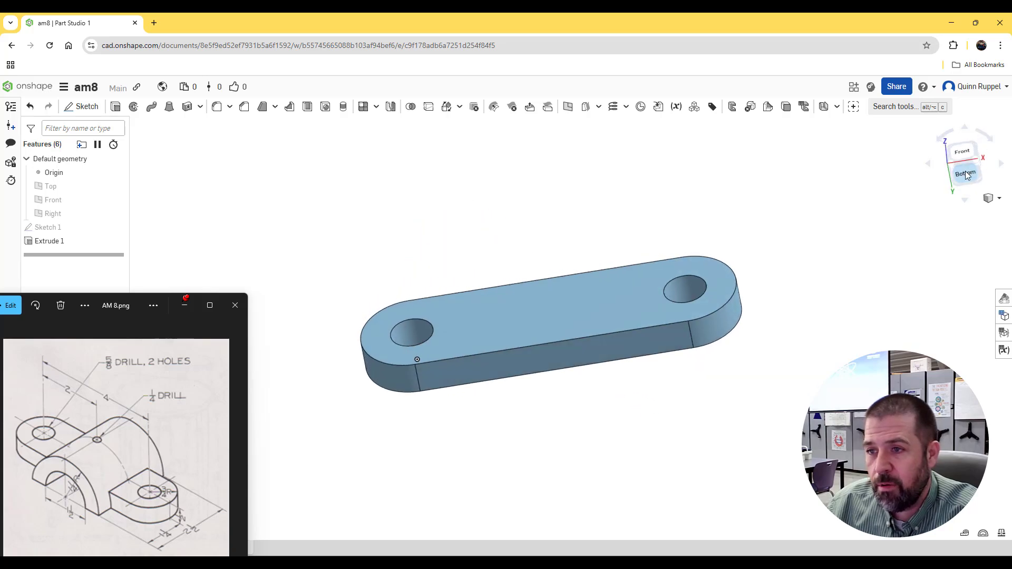
{"action": "left_click", "coordinate": [966, 172]}
{"action": "right_click_drag", "start_coordinate": [801, 257], "coordinate": [581, 346]}
{"action": "middle_click_drag", "start_coordinate": [580, 346], "coordinate": [559, 372]}
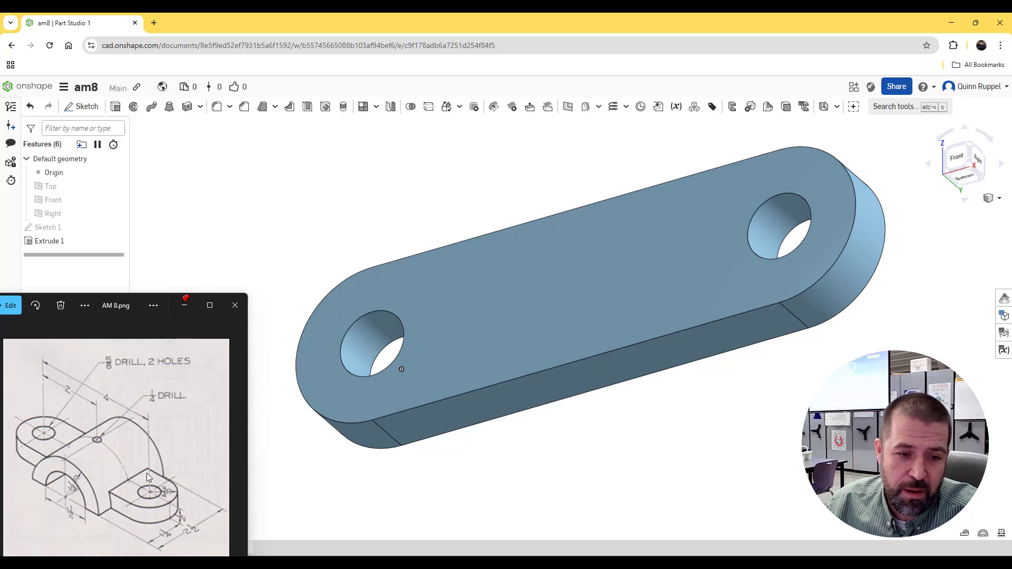
{"action": "left_click", "coordinate": [82, 107]}
{"action": "left_click", "coordinate": [238, 125]}
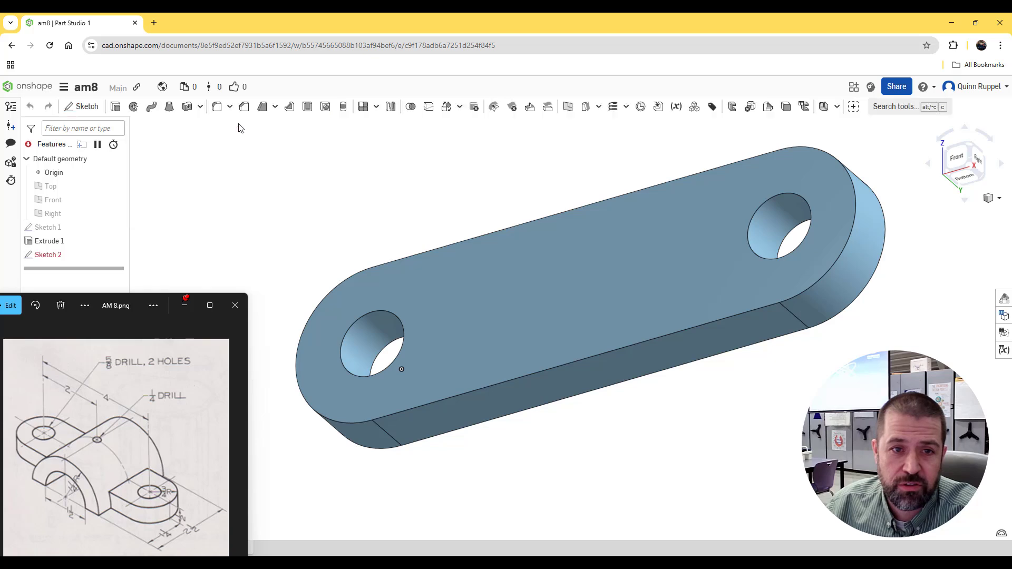
Step: Create a mid plane between the two long flat side faces of the base
{"action": "scroll", "coordinate": [539, 343], "scroll_direction": "down", "scroll_amount": 2}
{"action": "middle_click_drag", "start_coordinate": [540, 335], "coordinate": [532, 339]}
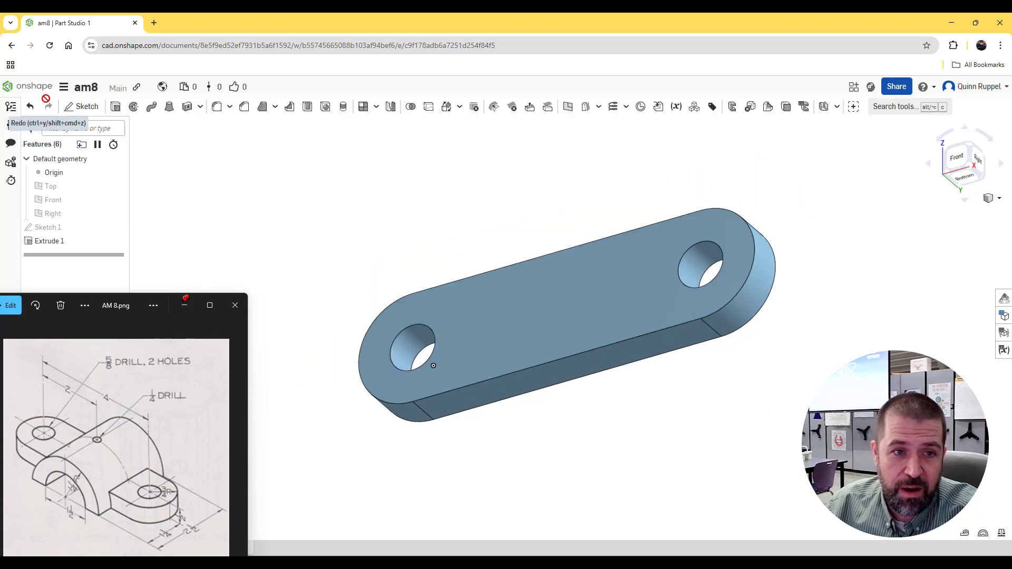
{"action": "left_click", "coordinate": [569, 108]}
{"action": "left_click", "coordinate": [224, 159]}
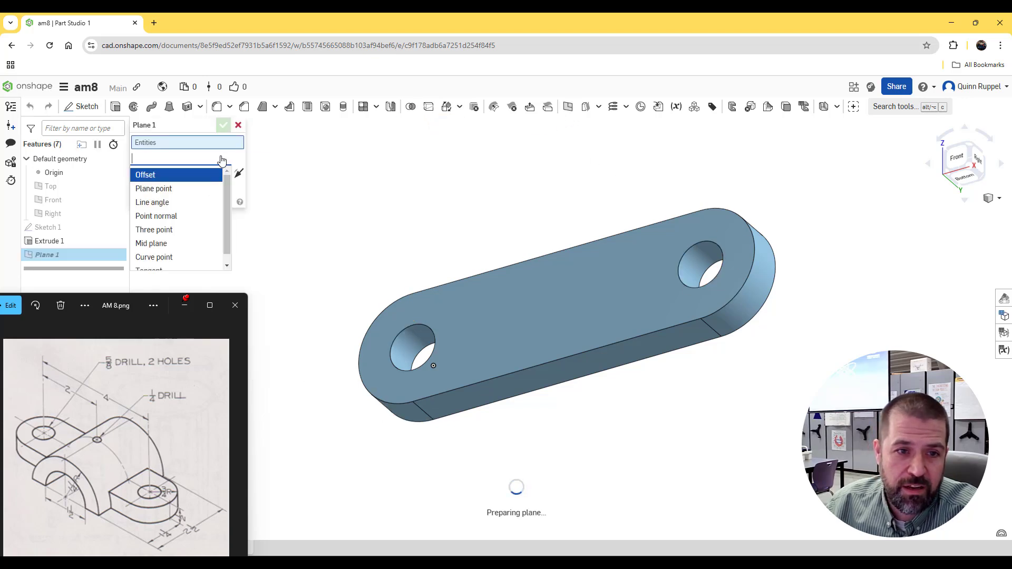
{"action": "left_click", "coordinate": [164, 249]}
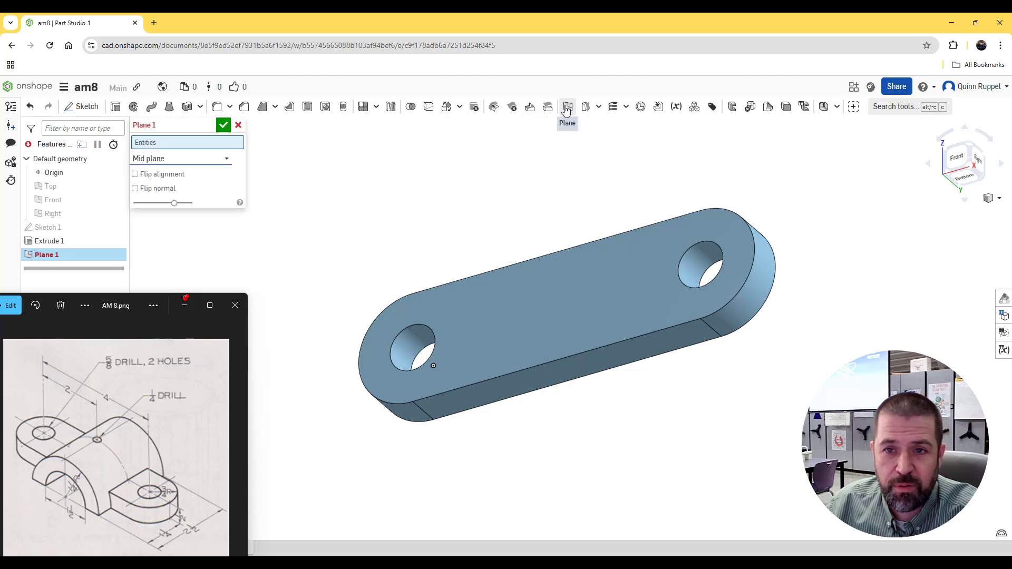
{"action": "left_click", "coordinate": [225, 159]}
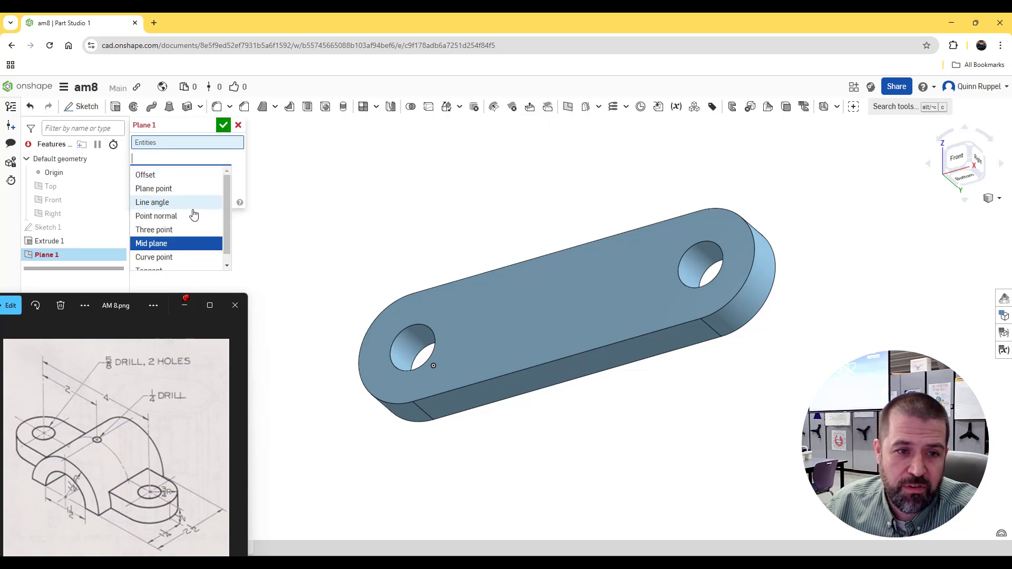
{"action": "left_click", "coordinate": [174, 248]}
{"action": "left_click", "coordinate": [529, 387]}
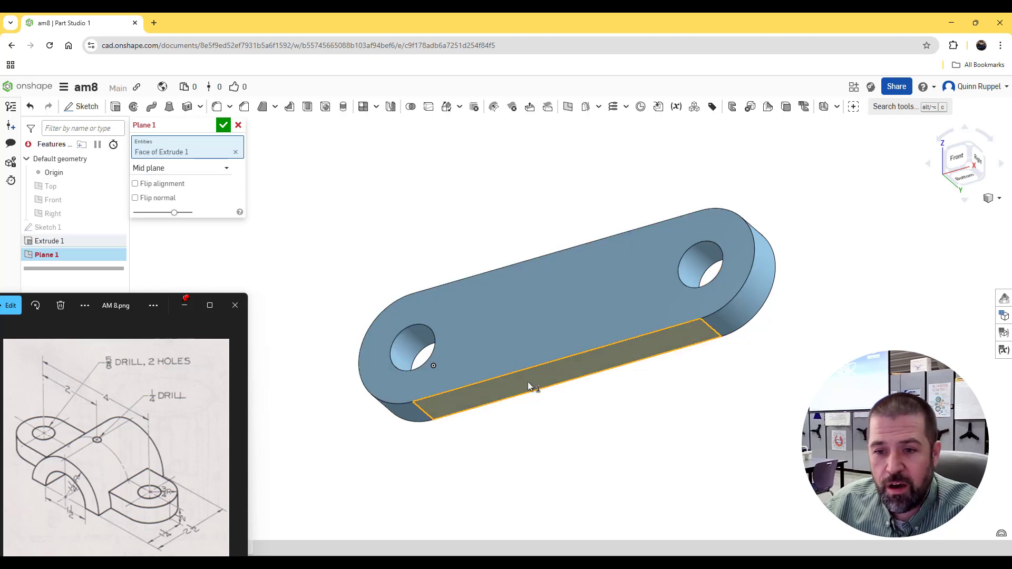
{"action": "right_click_drag", "start_coordinate": [849, 235], "coordinate": [613, 267]}
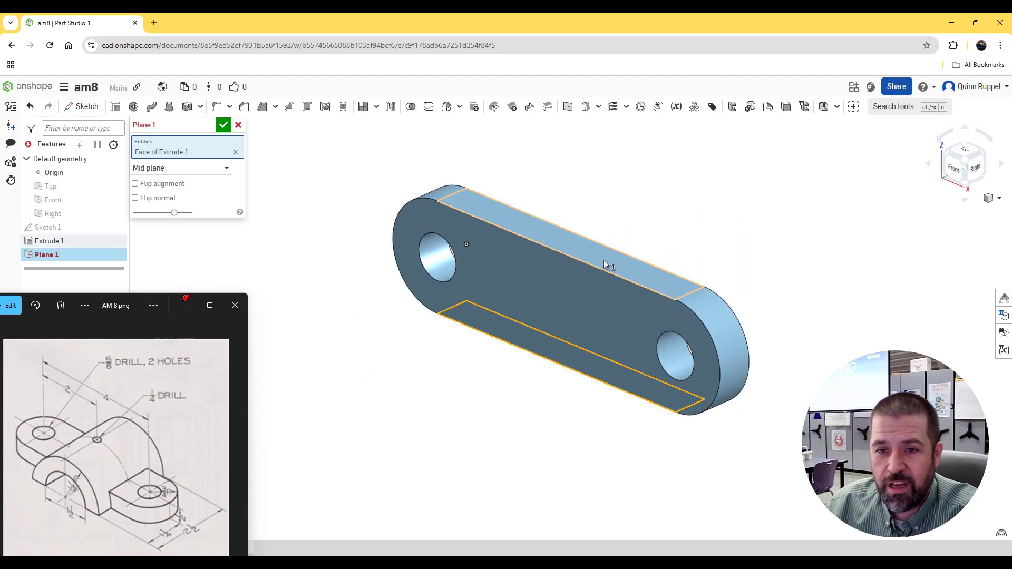
{"action": "left_click", "coordinate": [605, 266]}
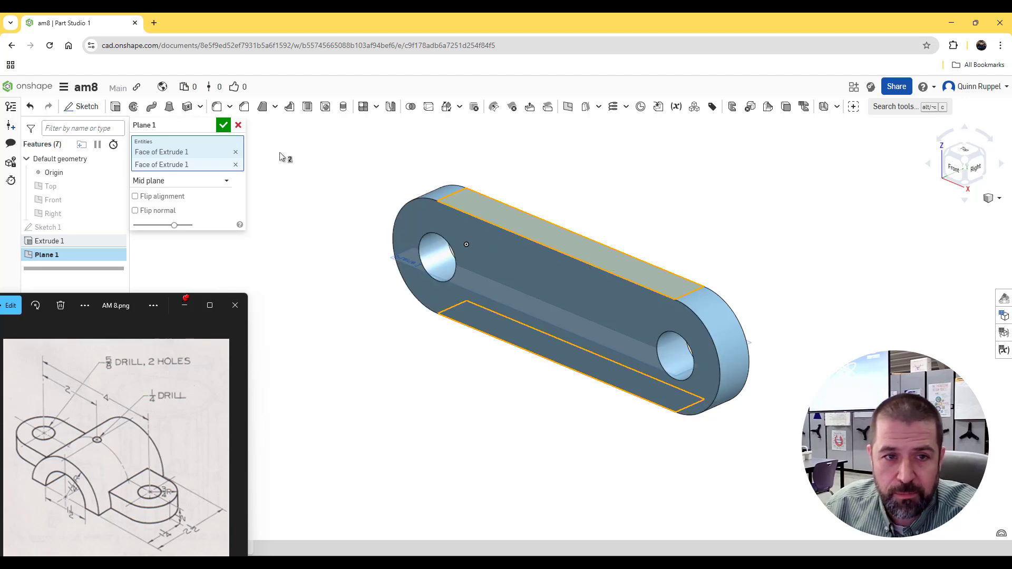
{"action": "left_click", "coordinate": [223, 127]}
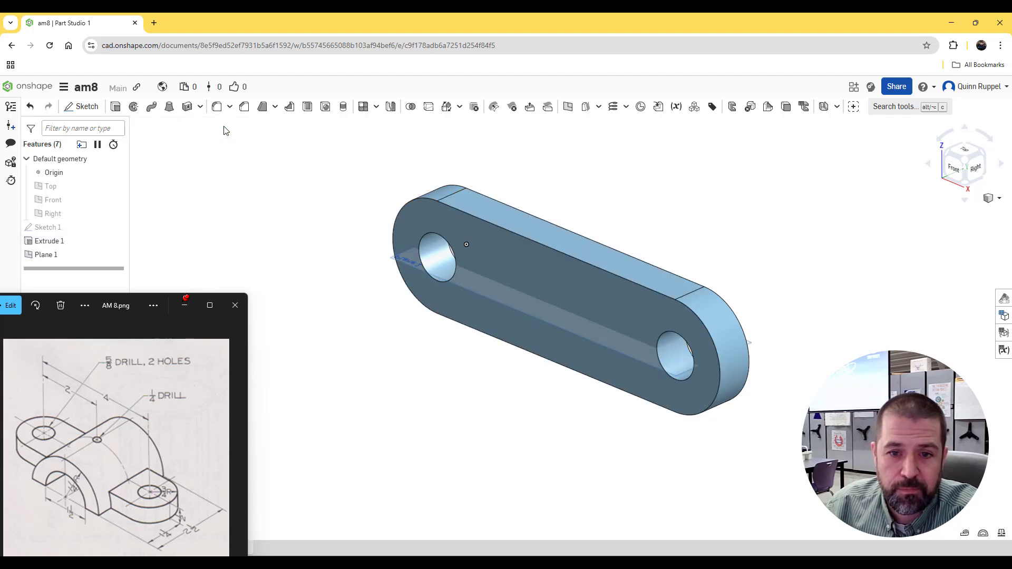
Step: Start a sketch on the mid plane and project the base's long straight edge that starts at the origin
{"action": "left_click", "coordinate": [84, 107]}
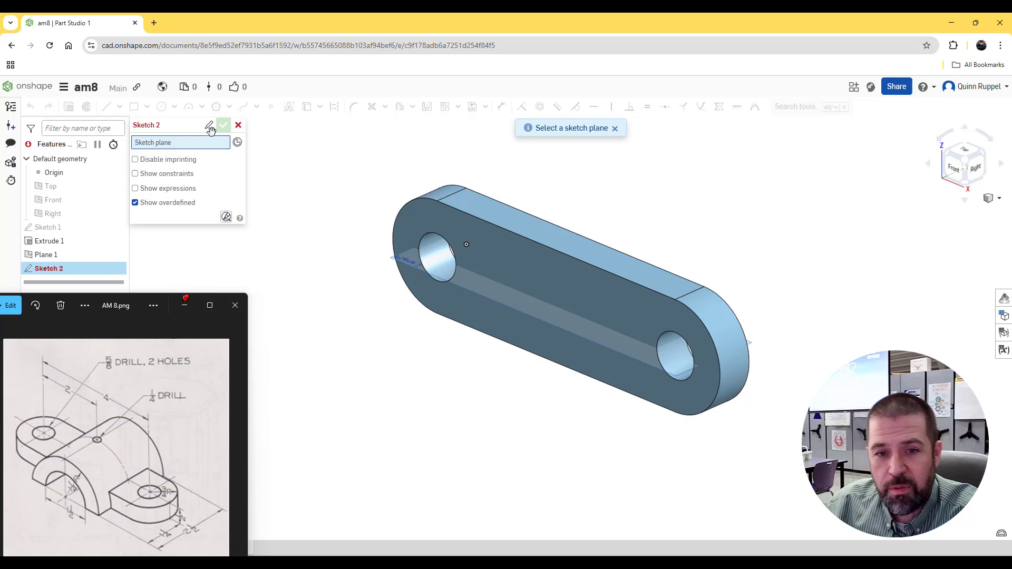
{"action": "left_click", "coordinate": [398, 262]}
{"action": "left_click", "coordinate": [957, 178]}
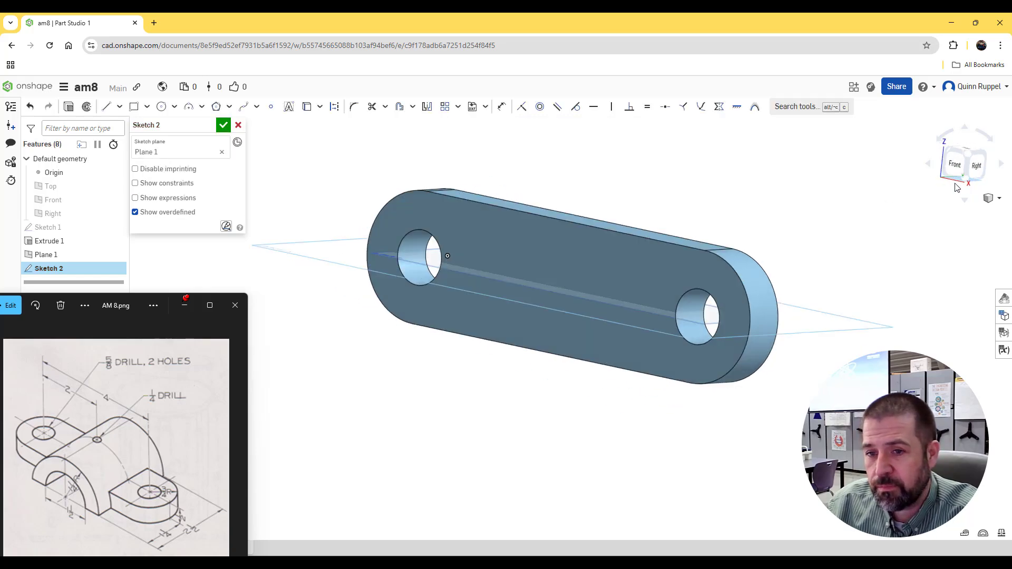
{"action": "scroll", "coordinate": [931, 246], "scroll_direction": "down", "scroll_amount": 5}
{"action": "middle_click_drag", "start_coordinate": [887, 270], "coordinate": [762, 270]}
{"action": "scroll", "coordinate": [824, 269], "scroll_direction": "up", "scroll_amount": 3}
{"action": "key", "text": "c"}
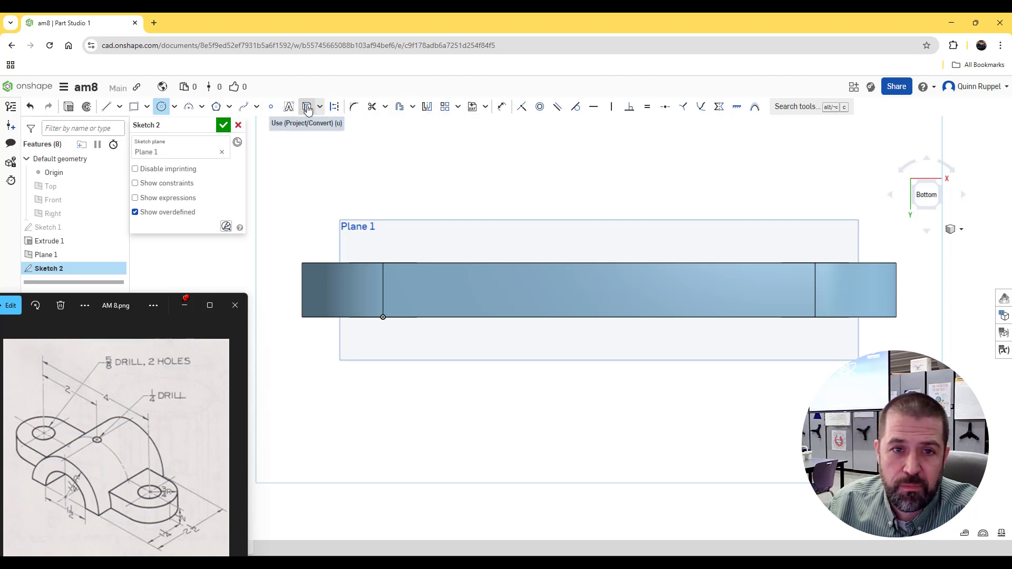
{"action": "left_click", "coordinate": [308, 108]}
{"action": "left_click", "coordinate": [588, 317]}
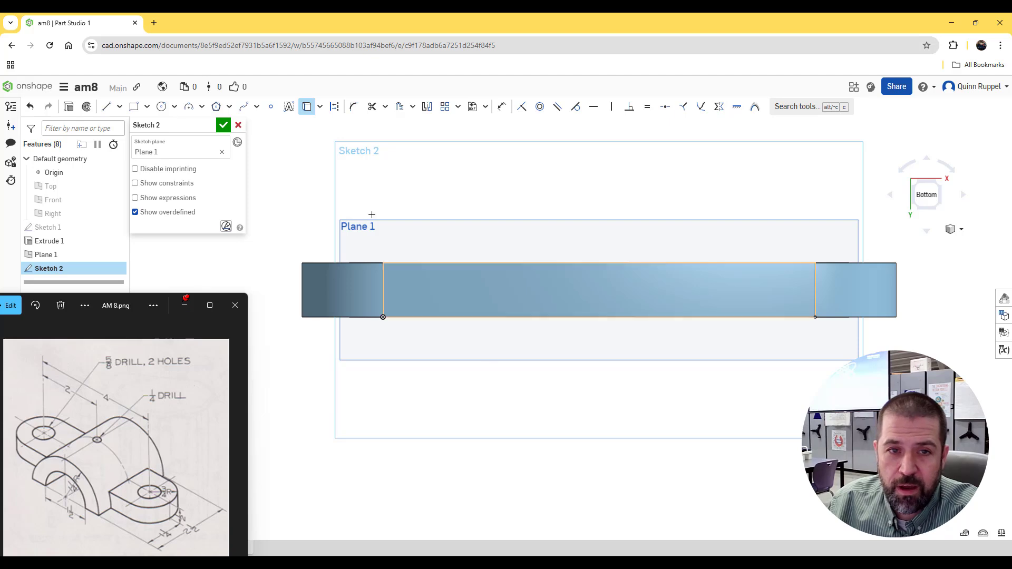
Step: Sketch a circle of 1.5 in diameter centred on the midpoint of the projected edge
{"action": "left_click", "coordinate": [161, 107]}
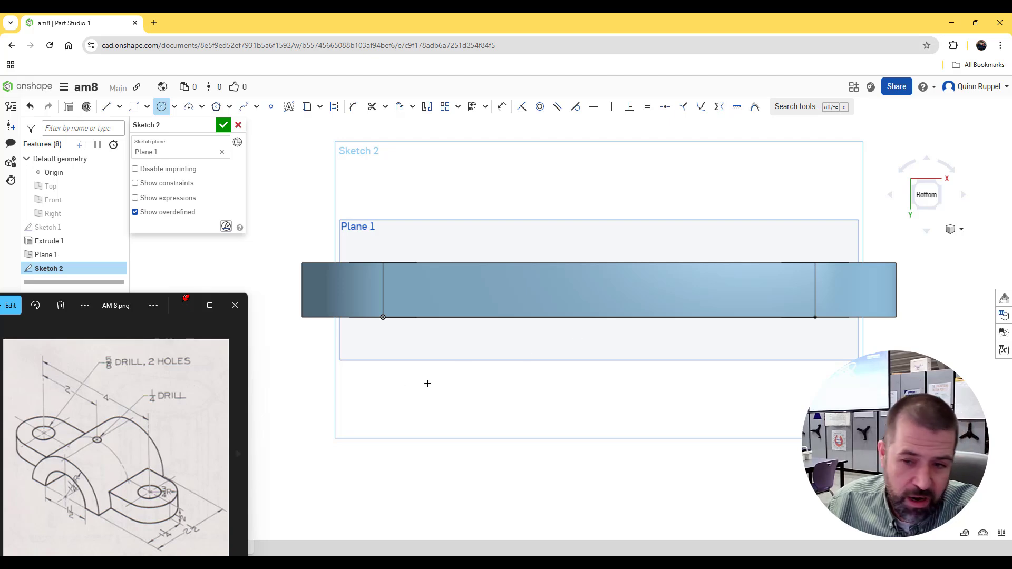
{"action": "left_click", "coordinate": [599, 317]}
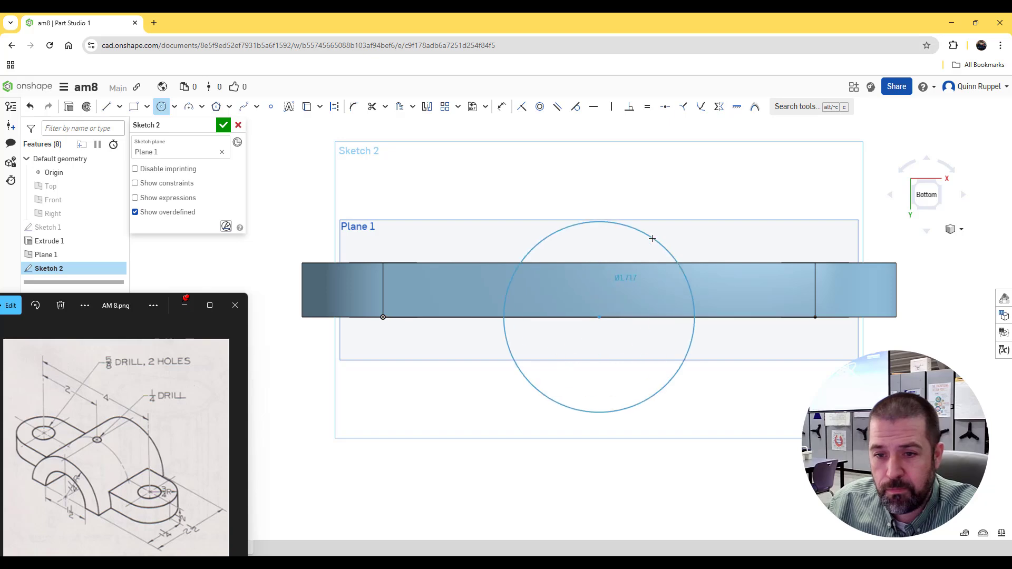
{"action": "left_click", "coordinate": [666, 227]}
{"action": "type", "text": "1"}
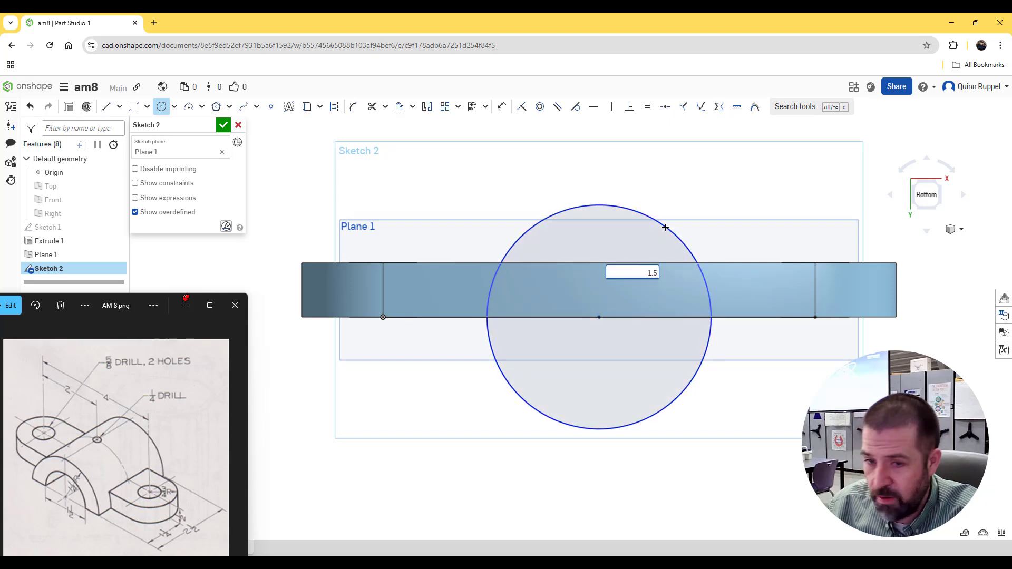
{"action": "type", "text": ".5"}
{"action": "key", "text": "Return"}
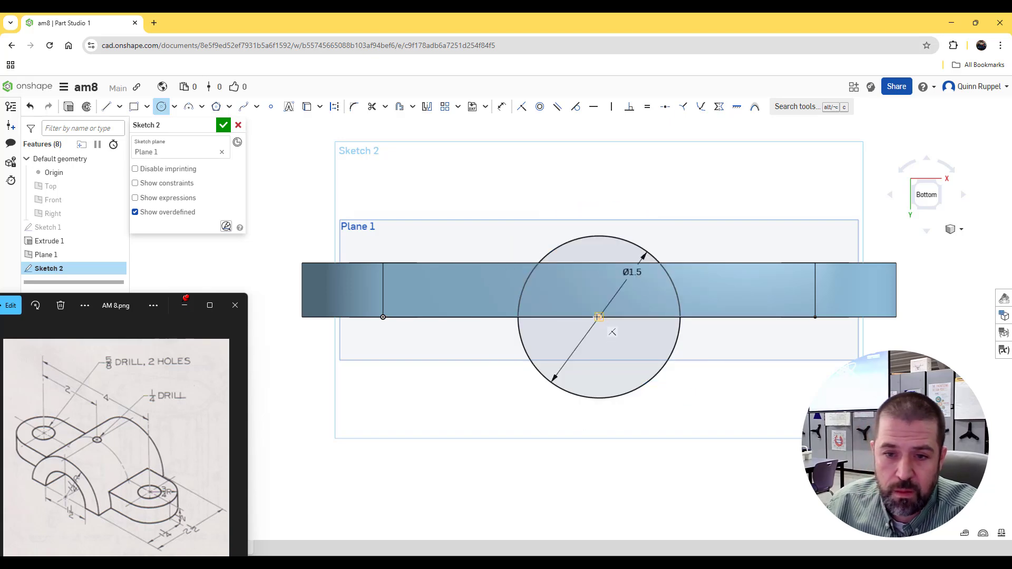
Step: Sketch a concentric circle of 2.5 in diameter around the 1.5 in circle
{"action": "left_click", "coordinate": [599, 317]}
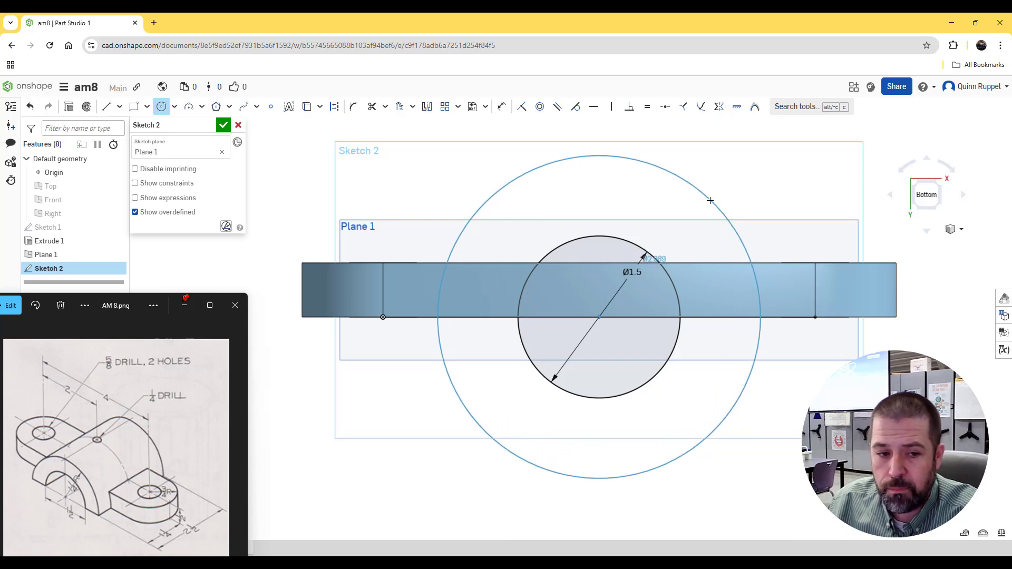
{"action": "left_click", "coordinate": [710, 200]}
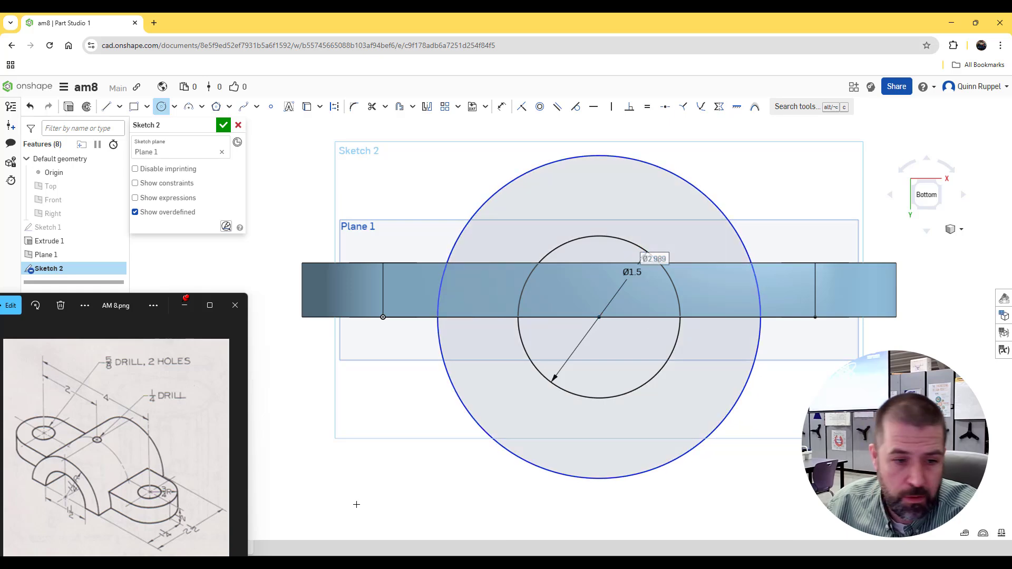
{"action": "type", "text": "2.5"}
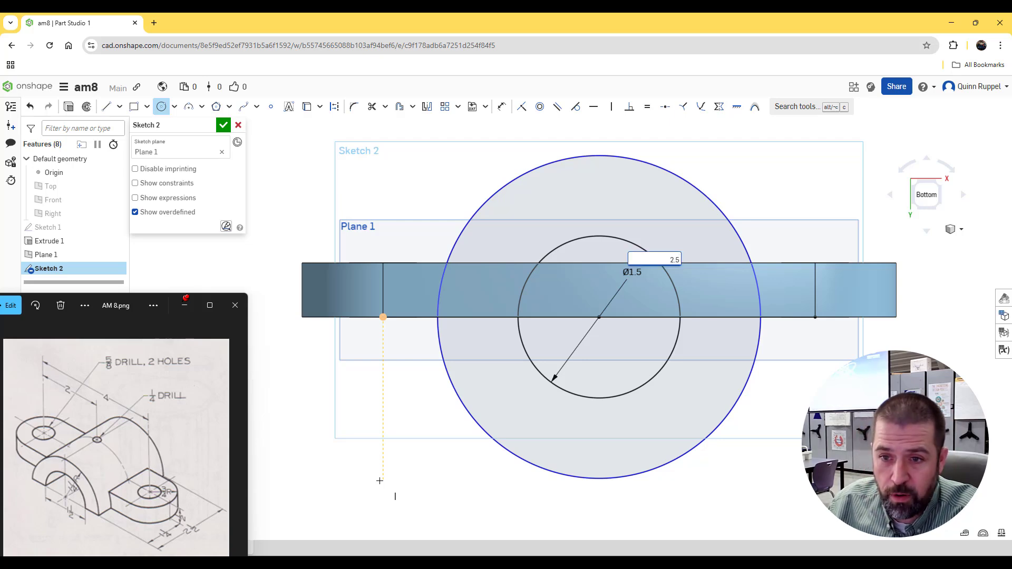
{"action": "key", "text": "Return"}
{"action": "middle_click_drag", "start_coordinate": [428, 517], "coordinate": [421, 526]}
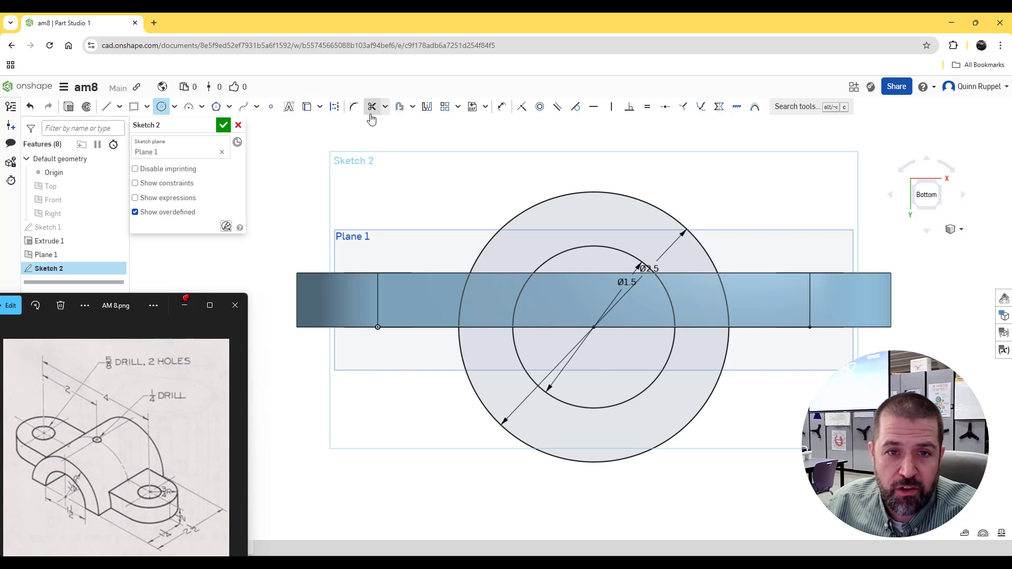
Step: Trim away the halves of both circles below the projected edge and finish the sketch
{"action": "left_click", "coordinate": [373, 106]}
{"action": "left_click", "coordinate": [460, 361]}
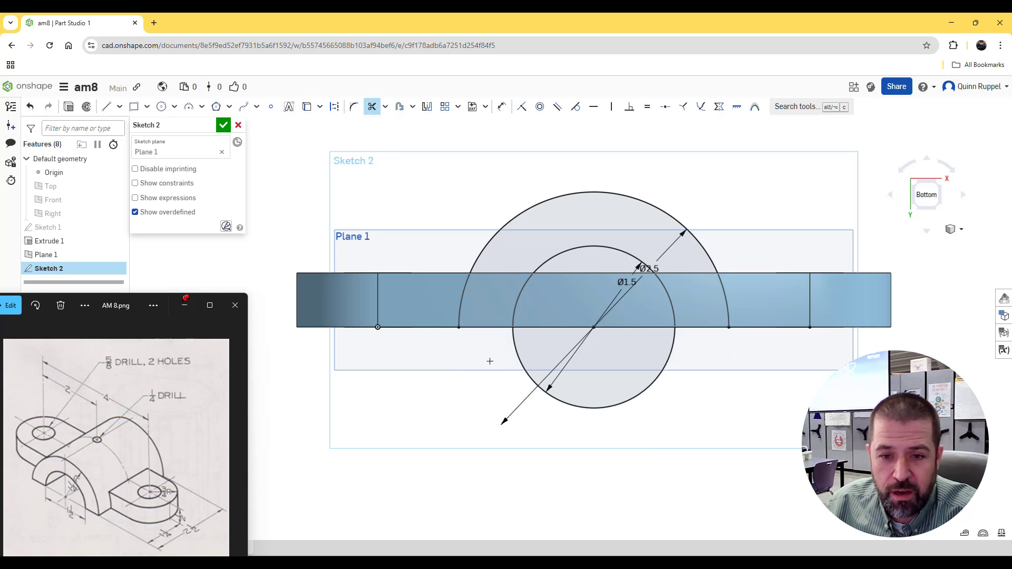
{"action": "left_click", "coordinate": [521, 359]}
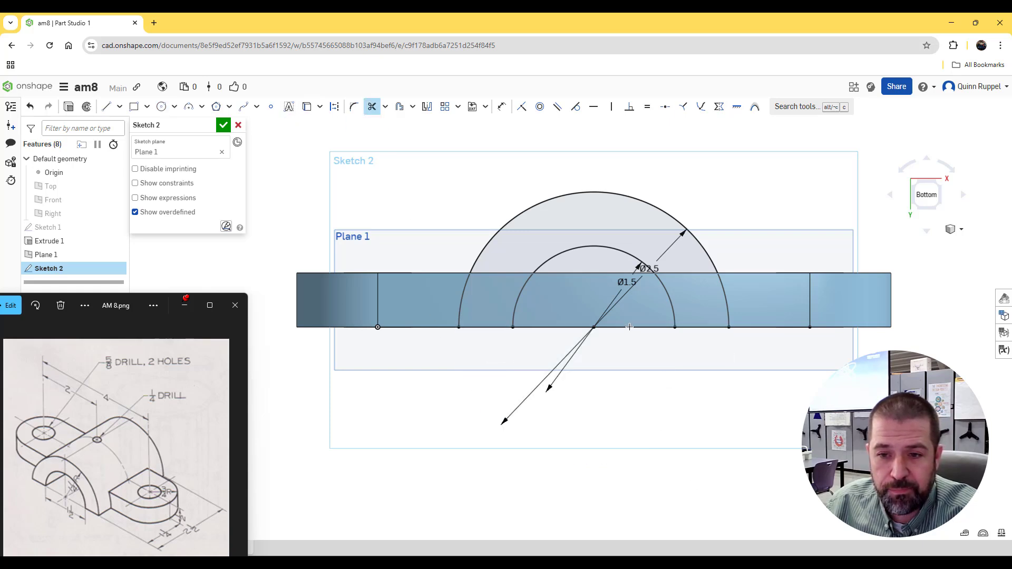
{"action": "left_click", "coordinate": [223, 126]}
Step: Extrude the half-ring between the two arcs symmetrically to a total depth of 2.5 in, adding it to the base
{"action": "left_click", "coordinate": [956, 229]}
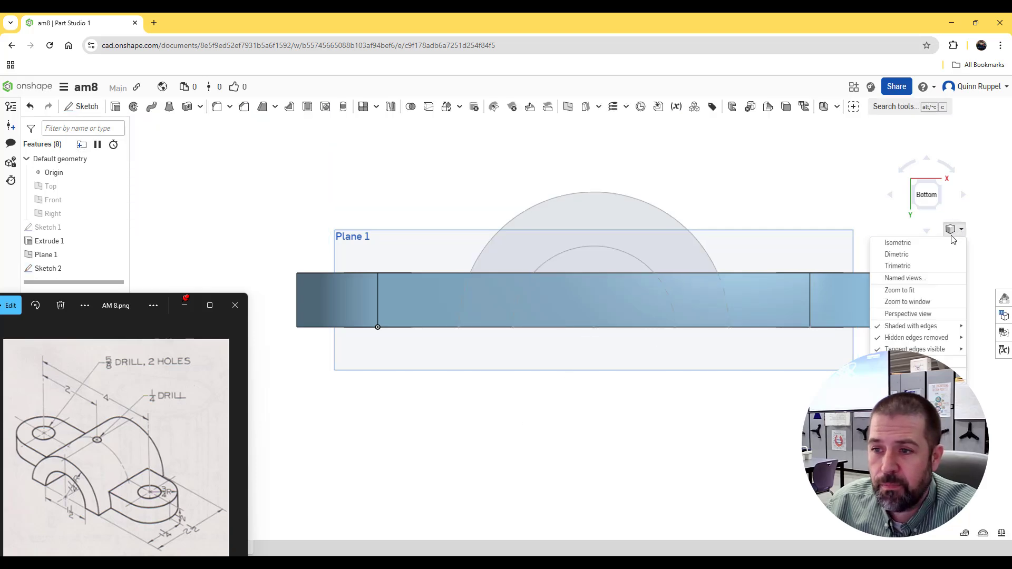
{"action": "left_click", "coordinate": [935, 246]}
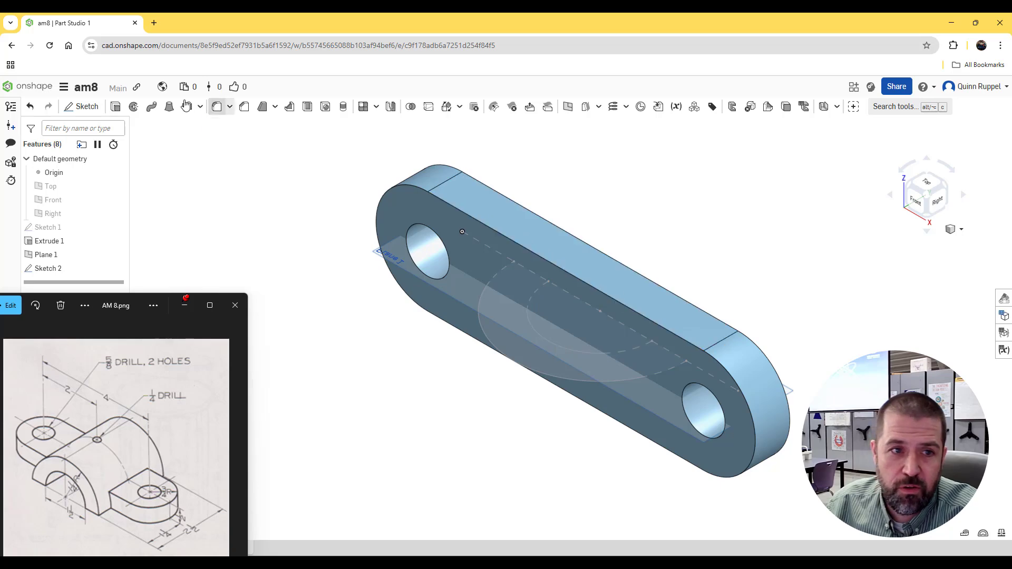
{"action": "left_click", "coordinate": [115, 107]}
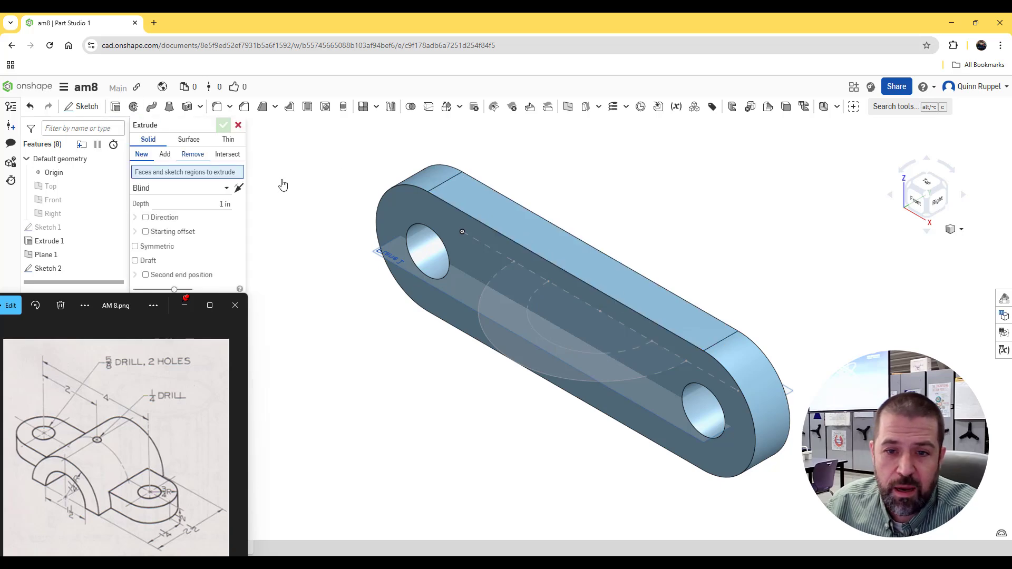
{"action": "left_click", "coordinate": [522, 342]}
{"action": "right_click_drag", "start_coordinate": [841, 331], "coordinate": [637, 274]}
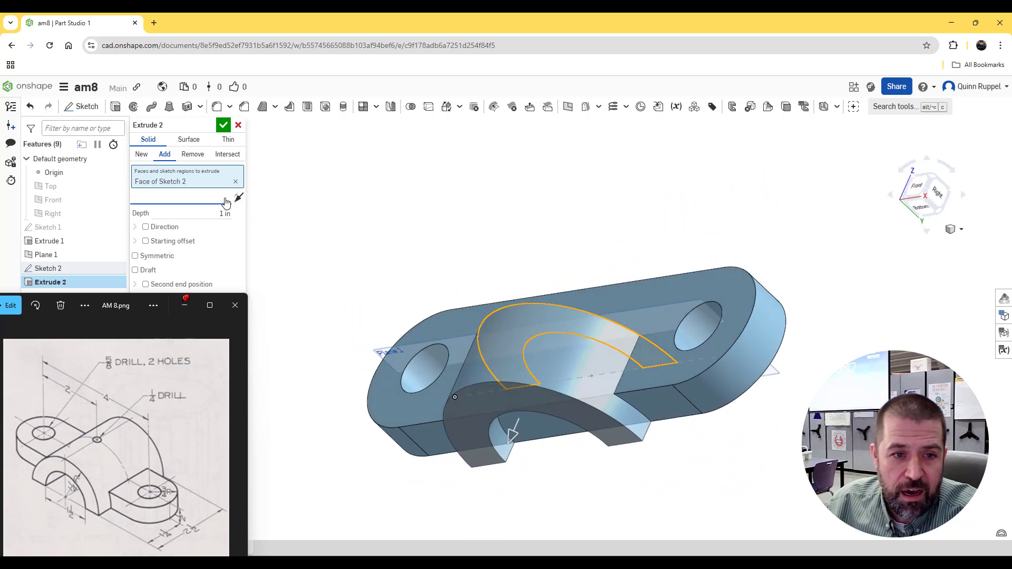
{"action": "left_click", "coordinate": [225, 198]}
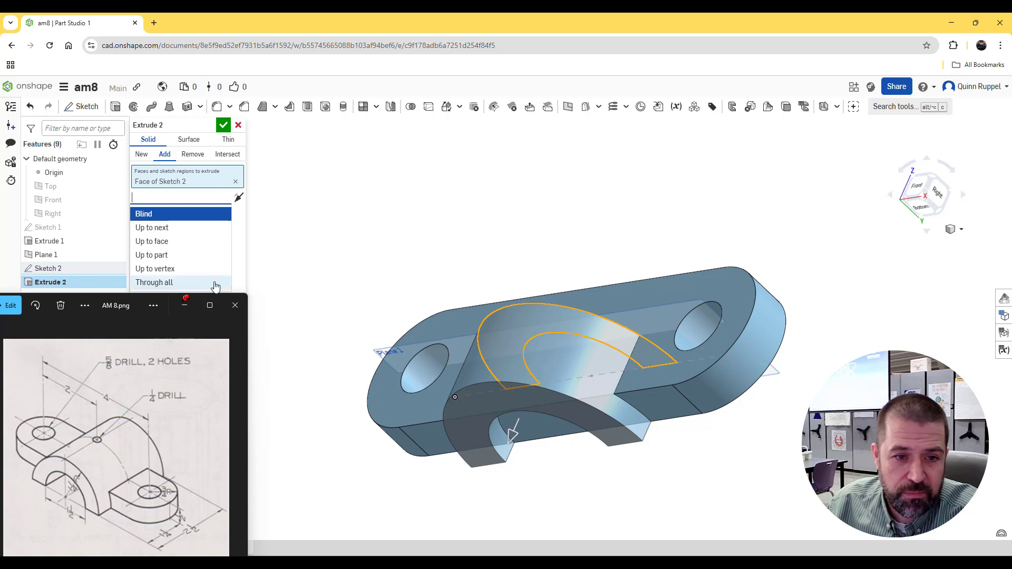
{"action": "left_click", "coordinate": [328, 234]}
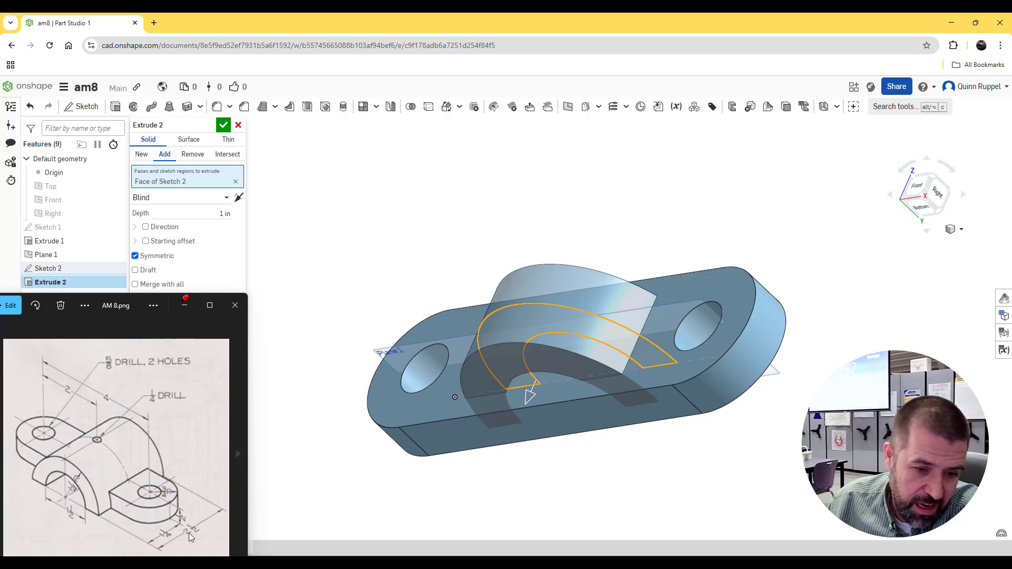
{"action": "left_click", "coordinate": [222, 213]}
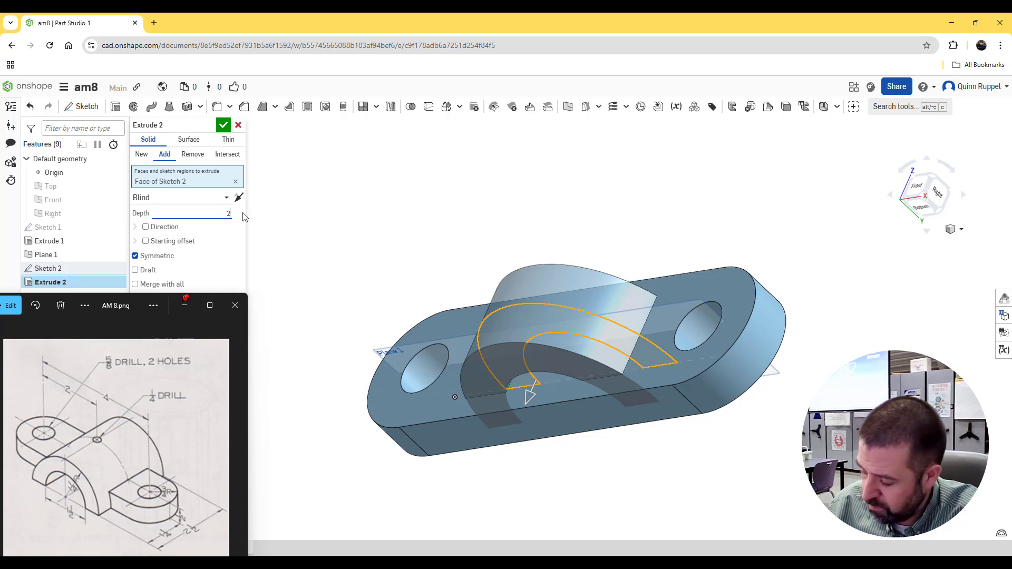
{"action": "key", "text": "Return"}
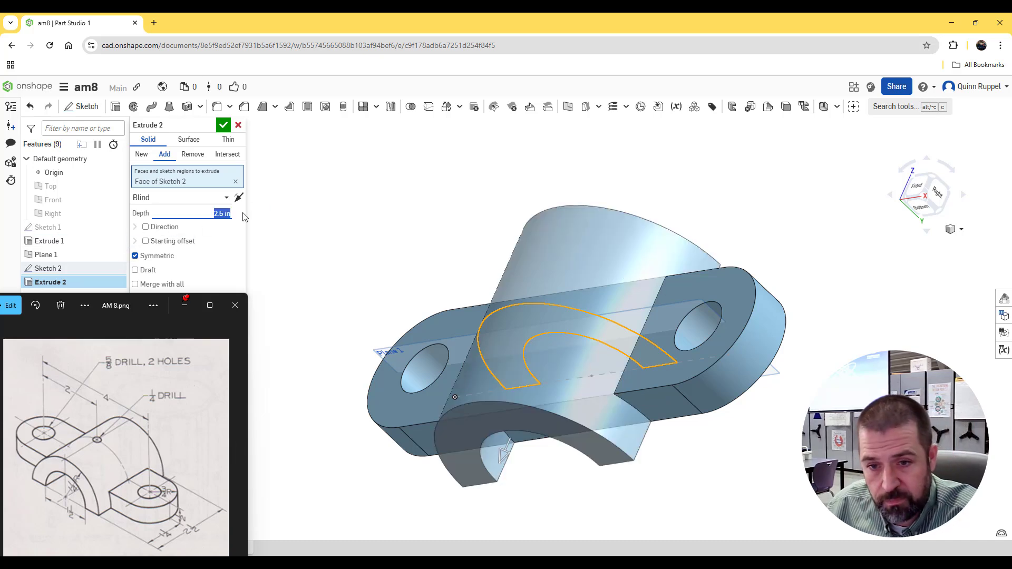
{"action": "left_click", "coordinate": [224, 125]}
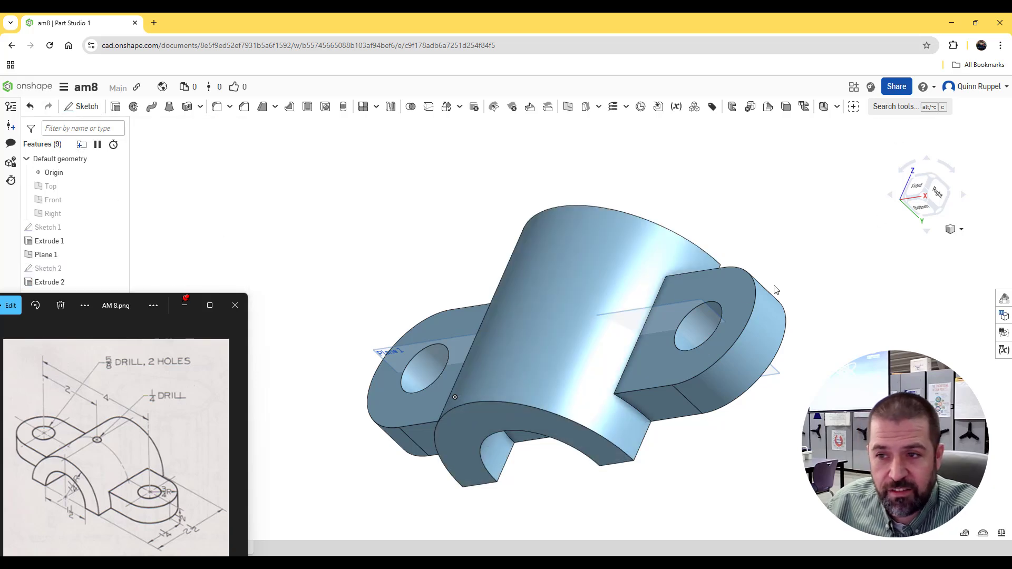
Step: Sketch on the base's flat face exposed inside the arch, project that face's outline into the sketch, and finish it
{"action": "middle_click_drag", "start_coordinate": [676, 443], "coordinate": [722, 353]}
{"action": "right_click_drag", "start_coordinate": [723, 357], "coordinate": [687, 420]}
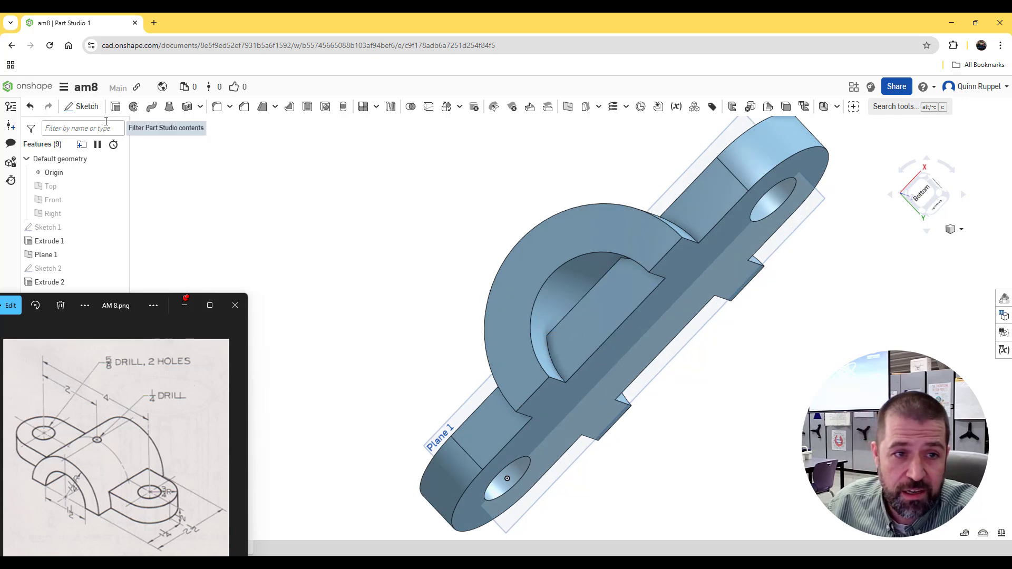
{"action": "left_click", "coordinate": [87, 107]}
{"action": "left_click", "coordinate": [580, 331]}
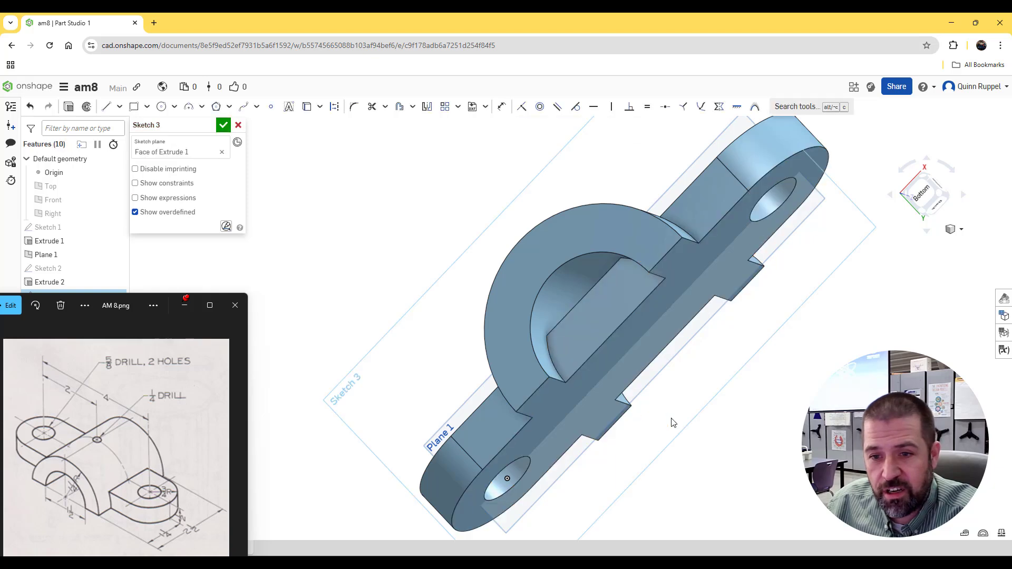
{"action": "left_click", "coordinate": [306, 107]}
{"action": "left_click", "coordinate": [593, 315]}
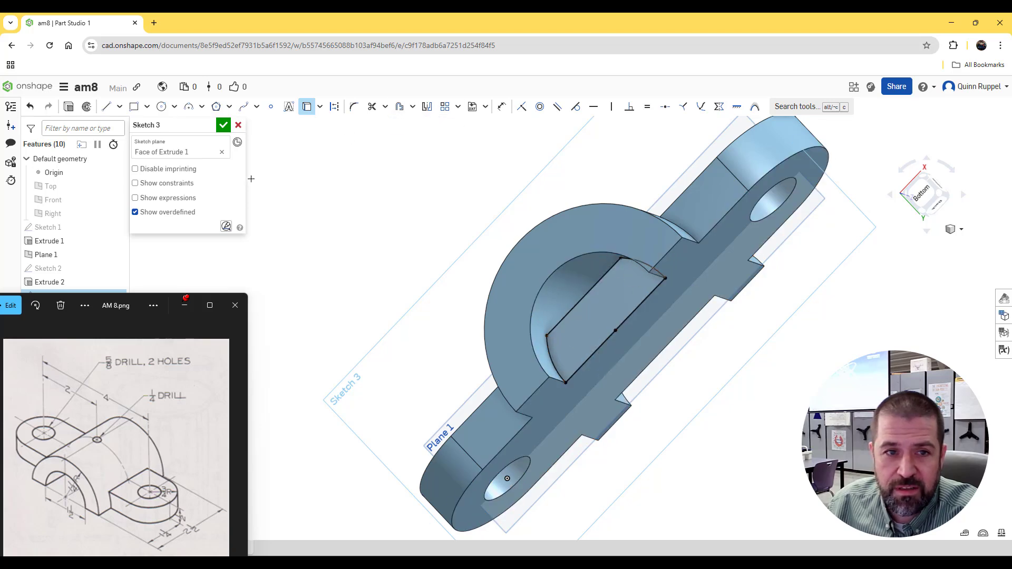
{"action": "left_click", "coordinate": [223, 125]}
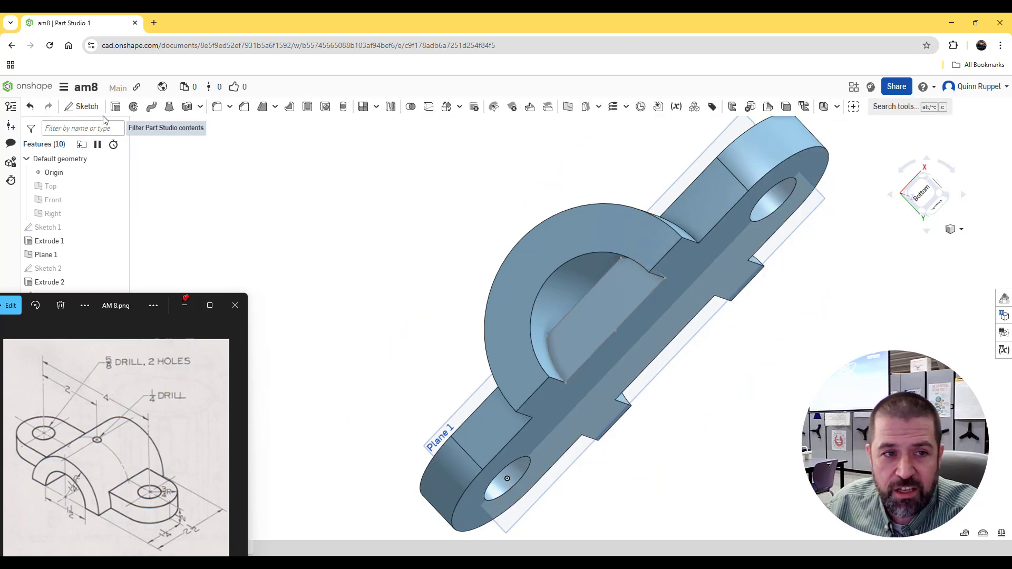
Step: Extrude the projected region as a 3.1 in deep removal to clear the base material from inside the arch
{"action": "left_click", "coordinate": [116, 106]}
{"action": "left_click", "coordinate": [601, 339]}
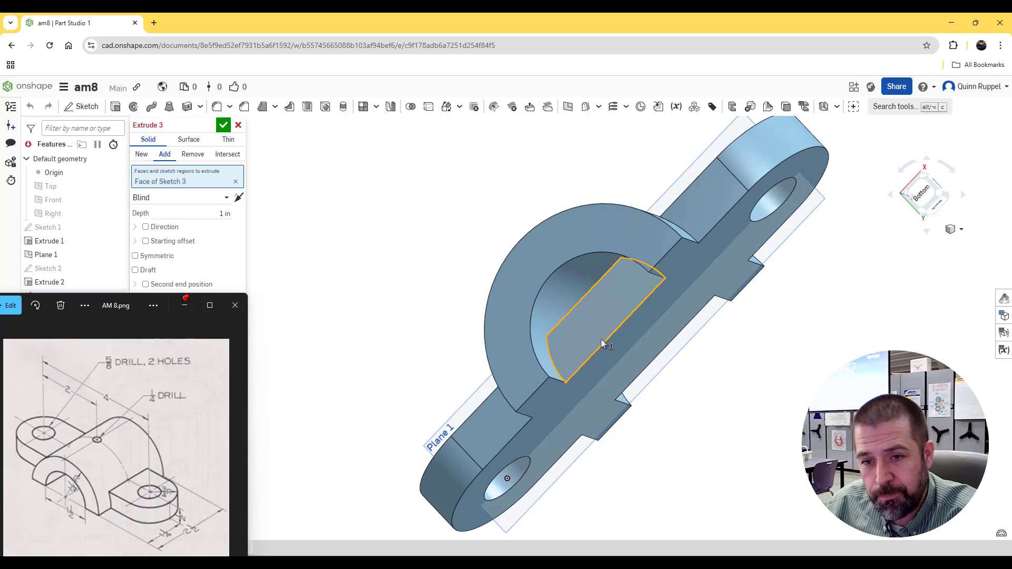
{"action": "left_click", "coordinate": [193, 154]}
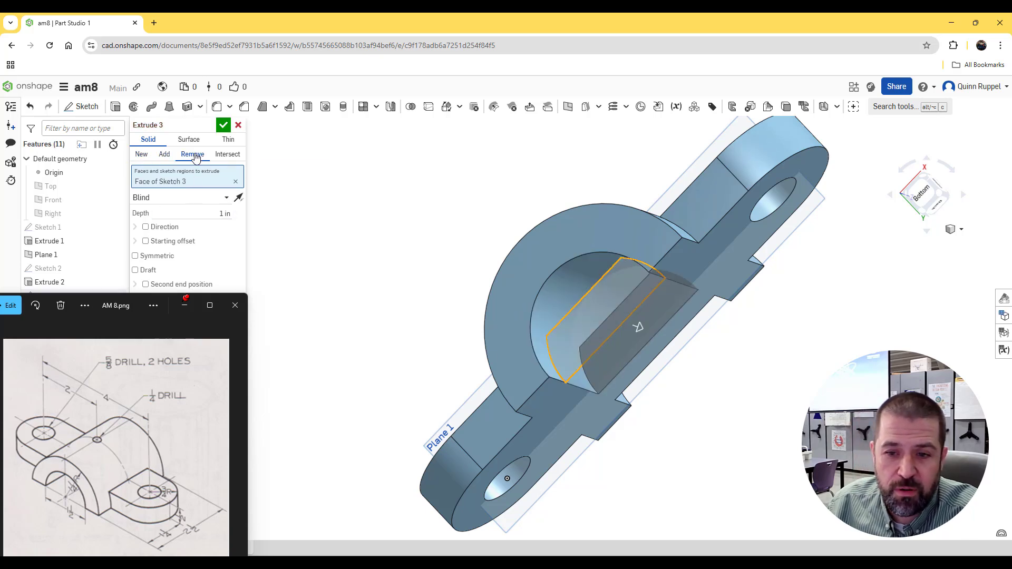
{"action": "left_click_drag", "start_coordinate": [643, 329], "coordinate": [790, 509]}
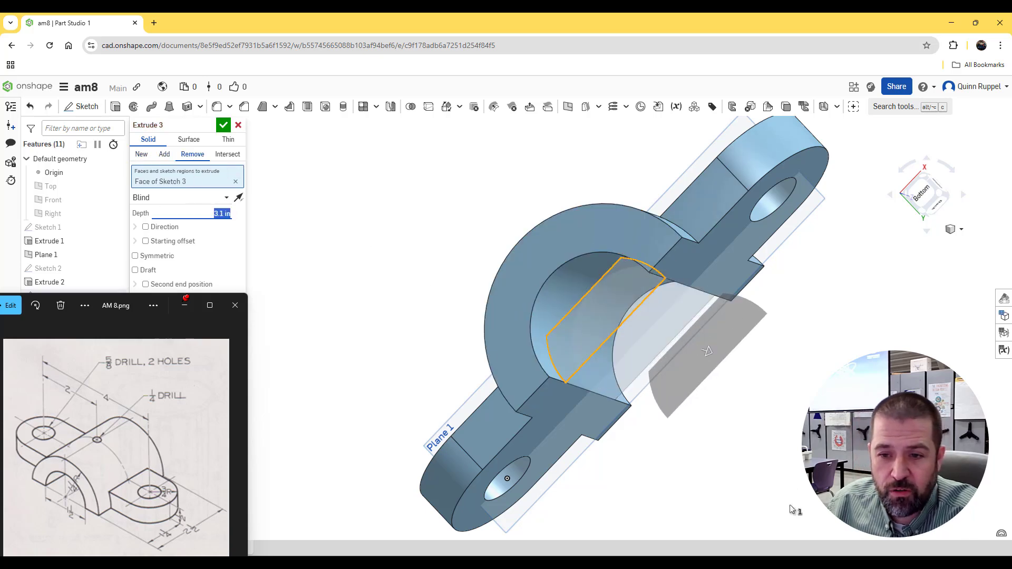
{"action": "left_click", "coordinate": [221, 126]}
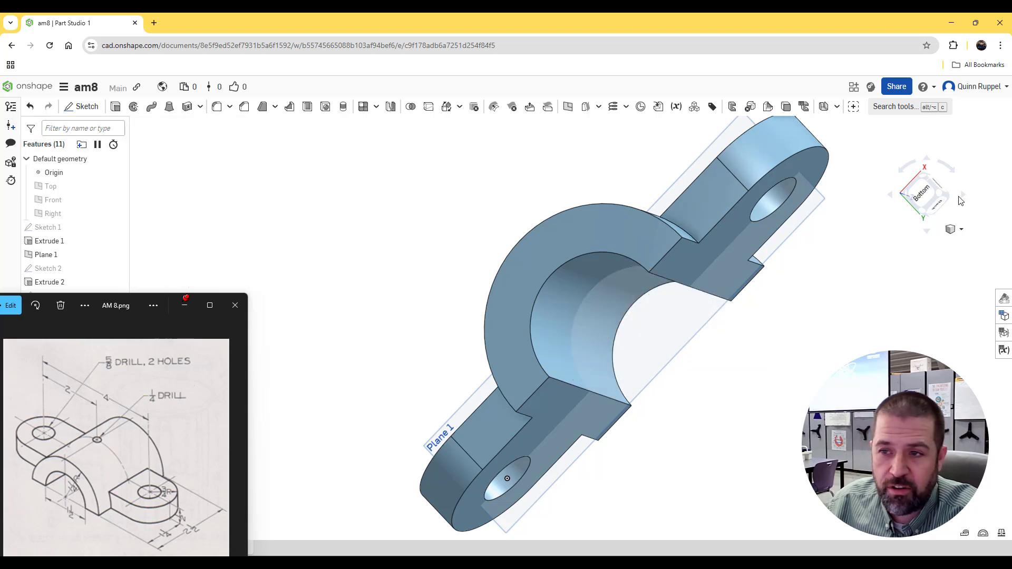
{"action": "left_click_drag", "start_coordinate": [924, 178], "coordinate": [720, 258]}
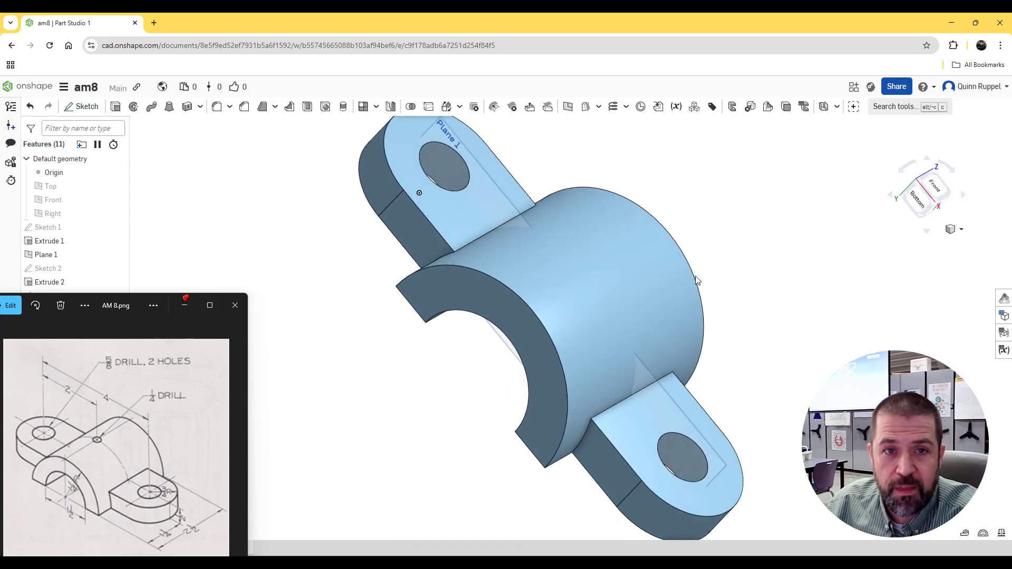